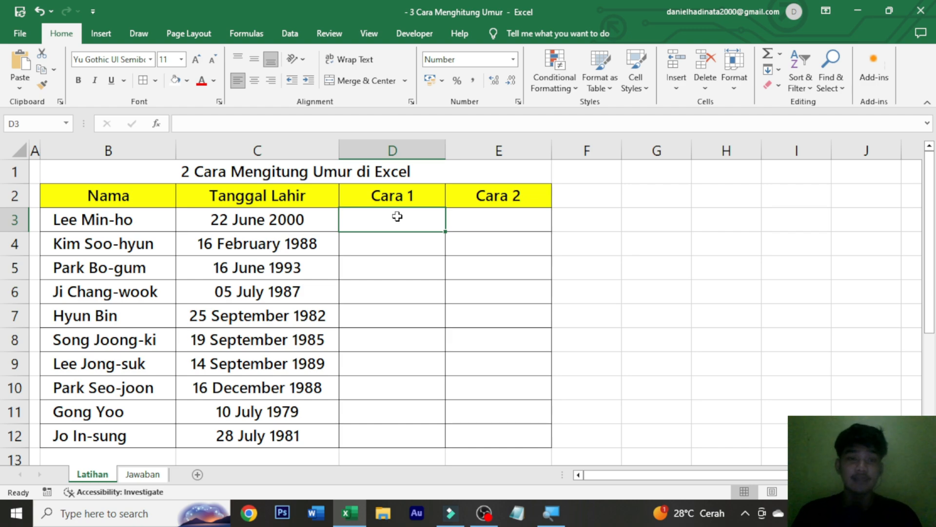
pyautogui.moveTo(100, 200); pyautogui.dragTo(71, 435)
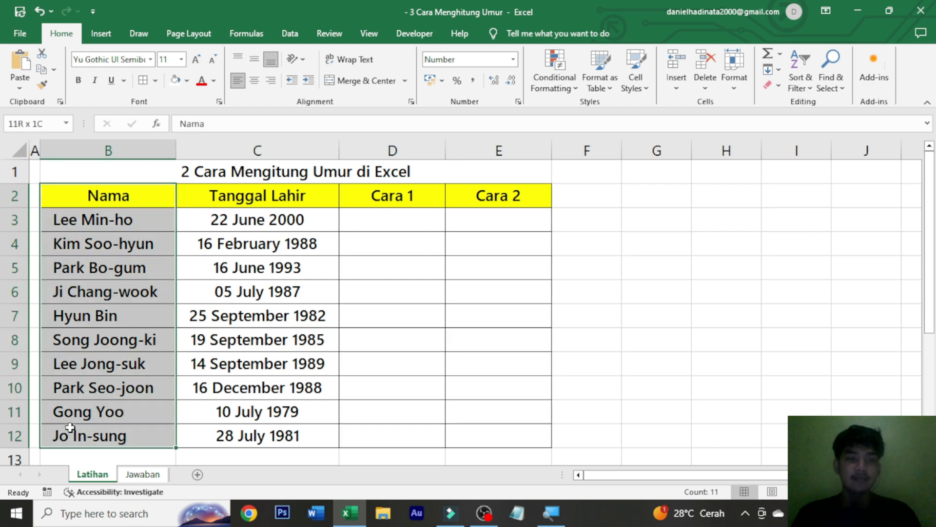
pyautogui.moveTo(298, 190); pyautogui.dragTo(282, 434)
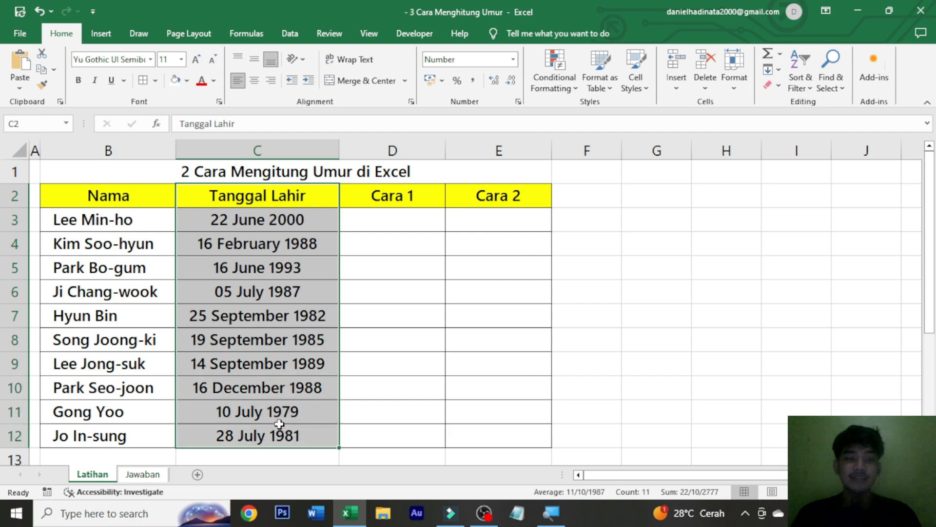
pyautogui.click(173, 220)
pyautogui.click(218, 215)
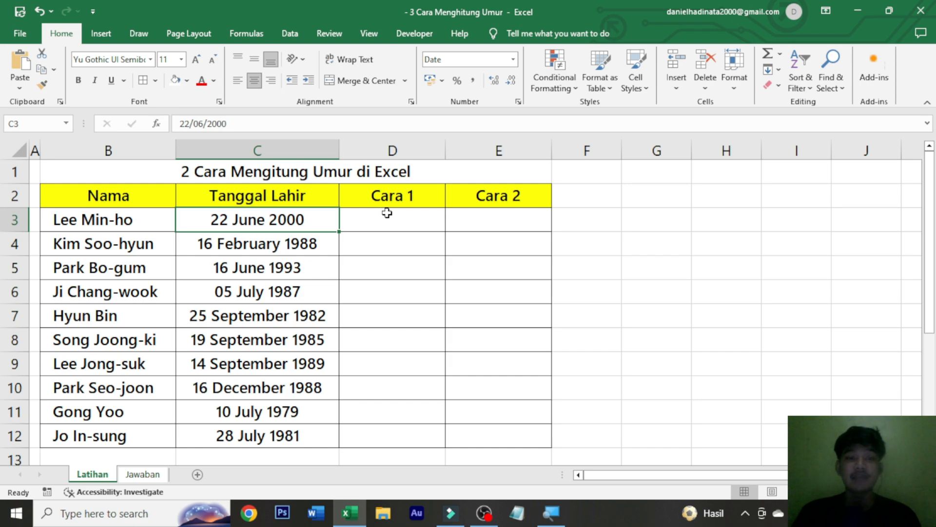
pyautogui.moveTo(287, 228); pyautogui.dragTo(278, 434)
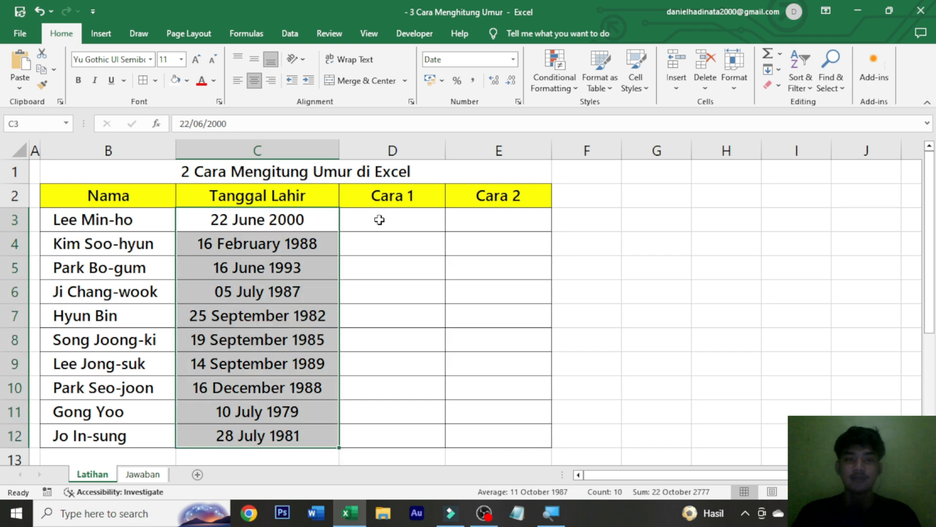
# Enter the formula =DATEDIF(C3;TODAY();"y") in cell D3 to calculate the first person's age in years.
pyautogui.click(379, 220)
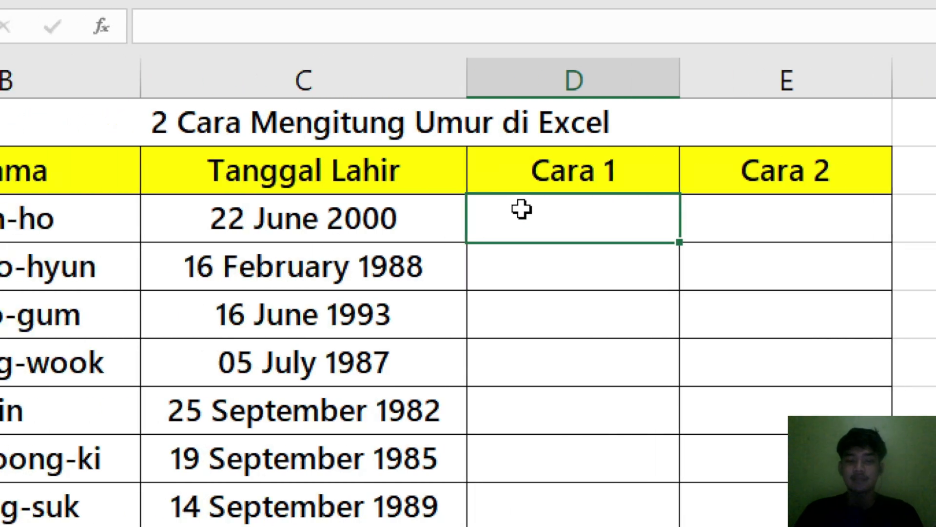
pyautogui.write('=')
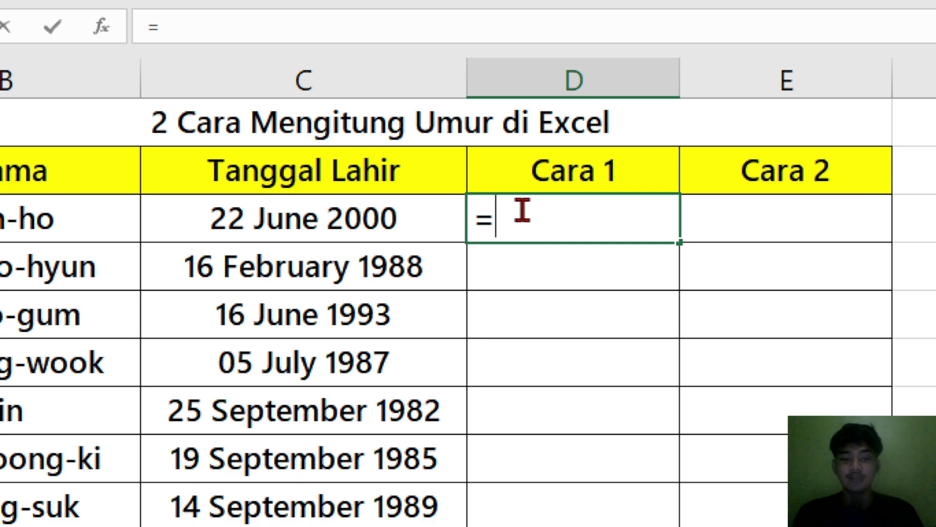
pyautogui.write('datedif')
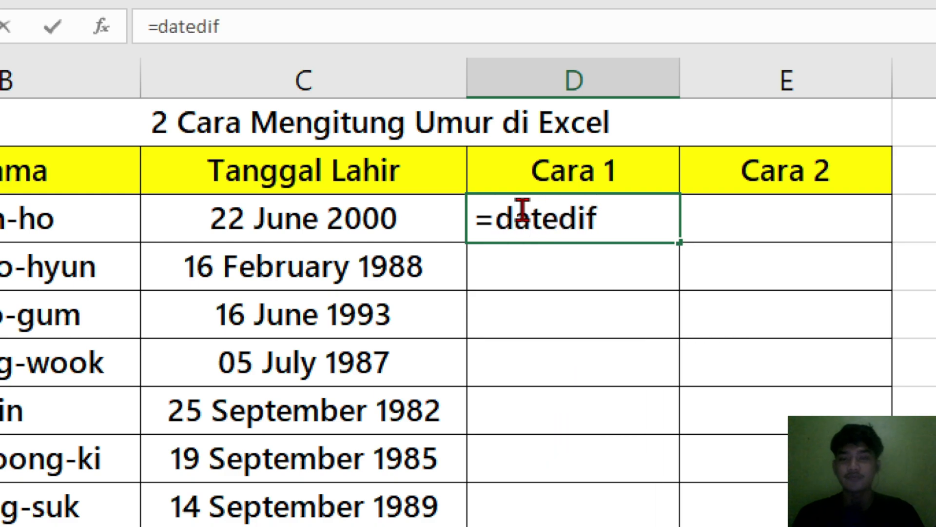
pyautogui.write('(')
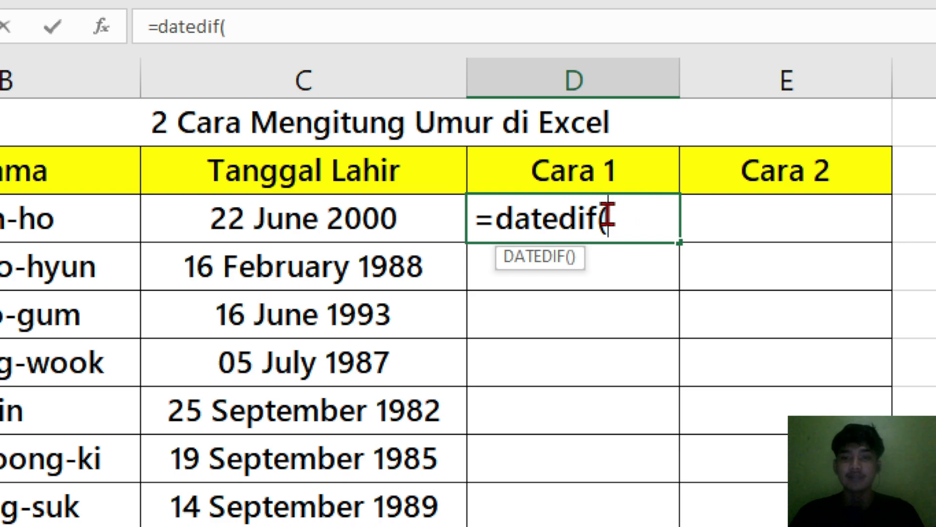
pyautogui.click(394, 217)
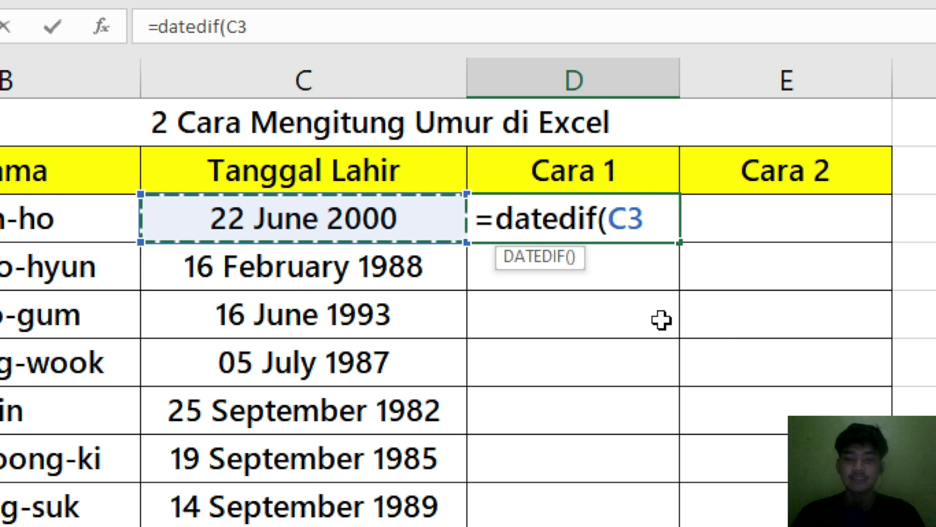
pyautogui.write(';')
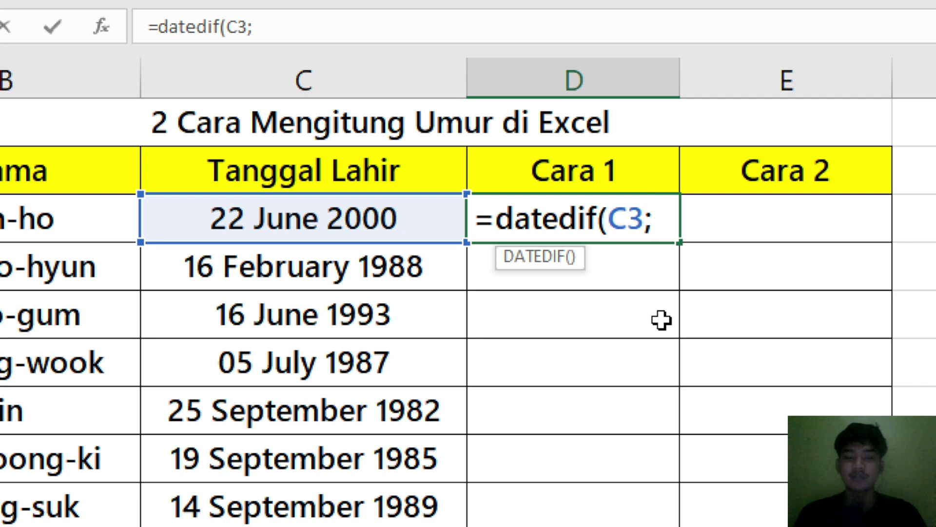
pyautogui.write('today')
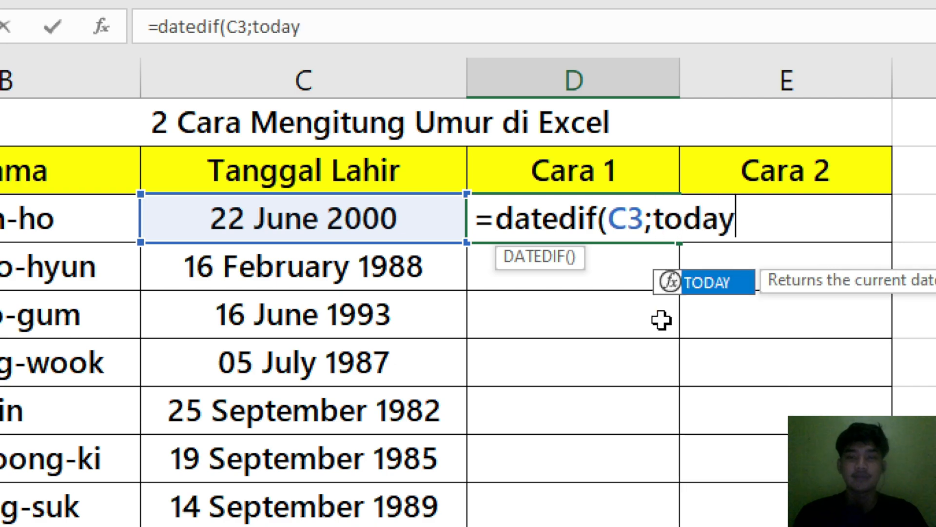
pyautogui.press('Tab')
pyautogui.write(');')
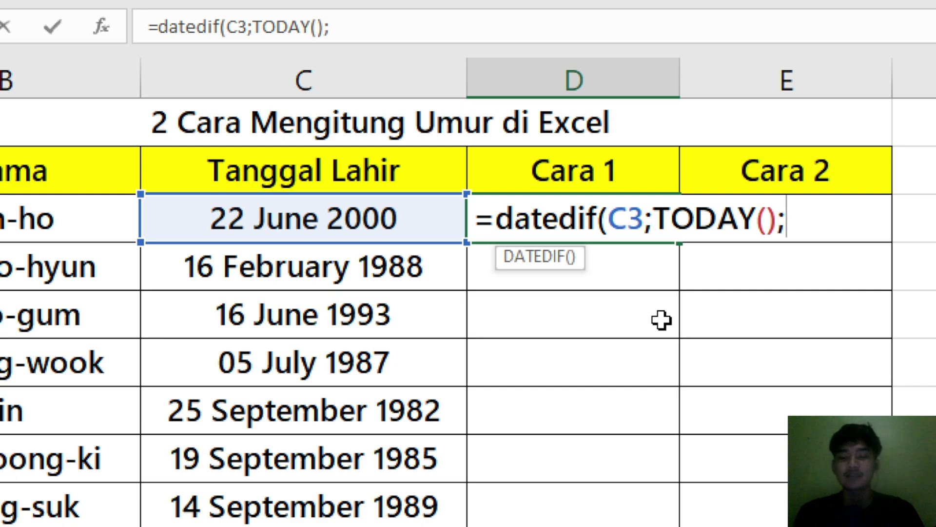
pyautogui.write('"y')
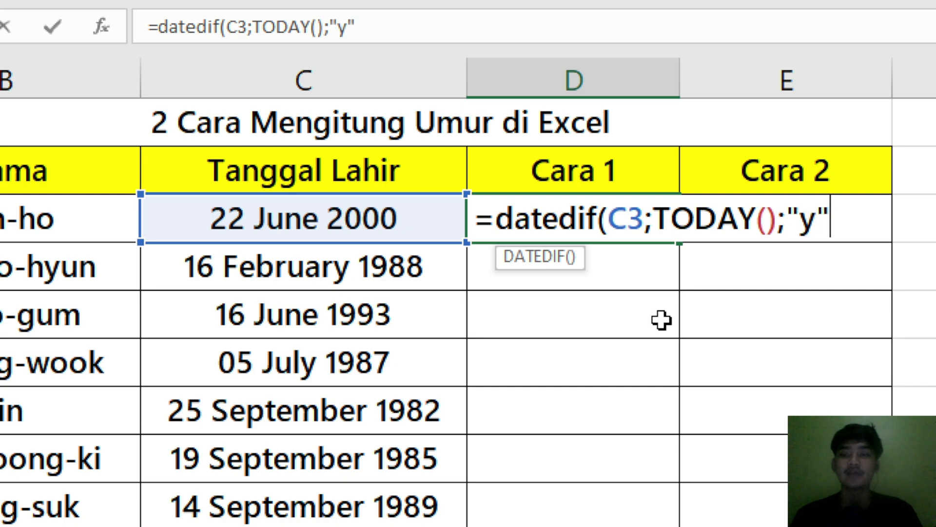
pyautogui.write('")')
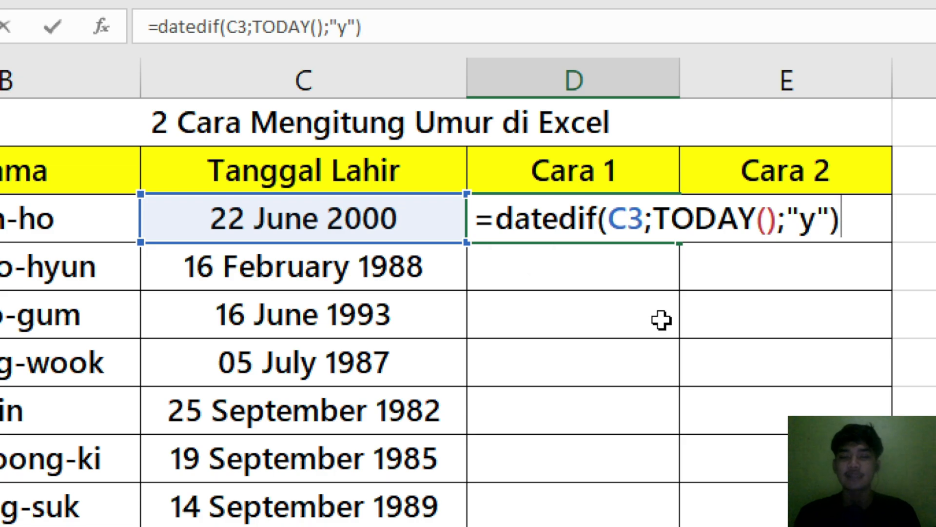
pyautogui.hotkey('ctrl', 'Return')
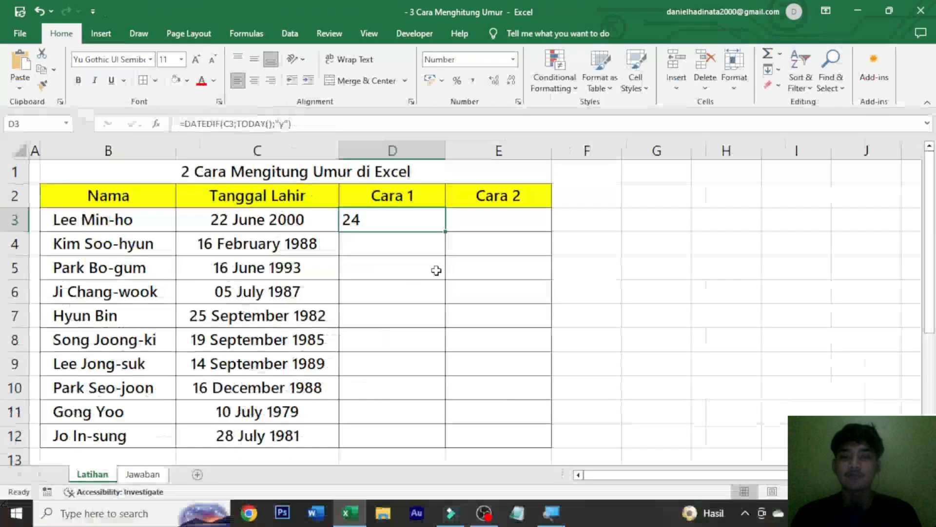
# Center the age in D3 and fill its formula down the Cara 1 column through D12.
pyautogui.click(249, 79)
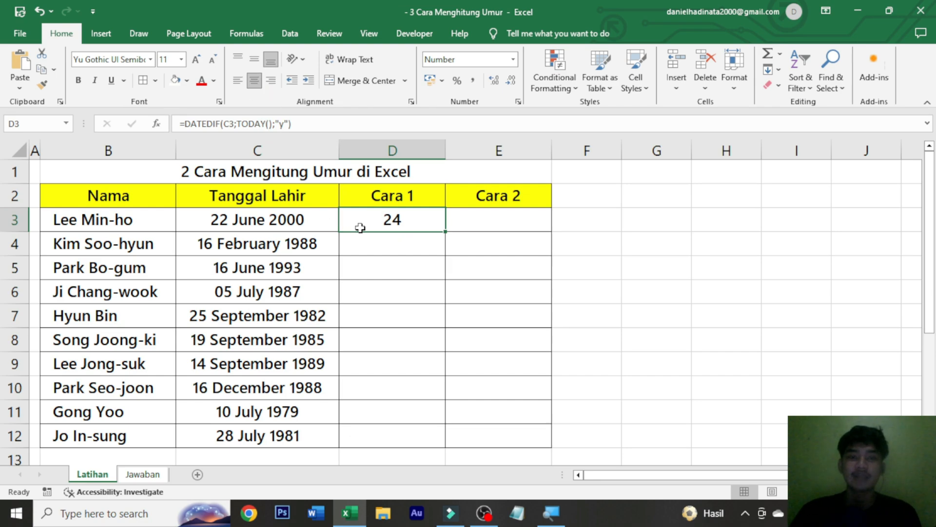
pyautogui.doubleClick(445, 232)
pyautogui.click(624, 218)
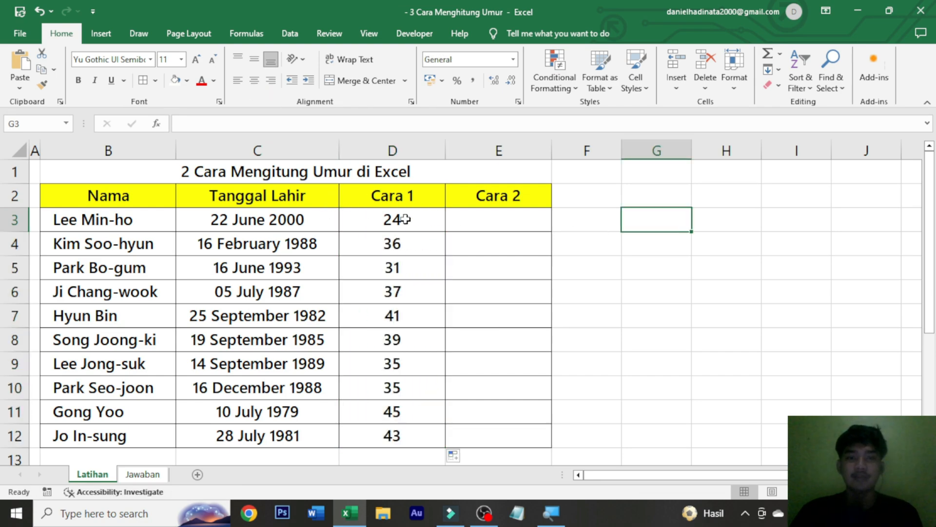
# Enter =TODAY() in cell F3 beside the table as a reference for the current date.
pyautogui.click(405, 219)
pyautogui.click(612, 223)
pyautogui.write('=')
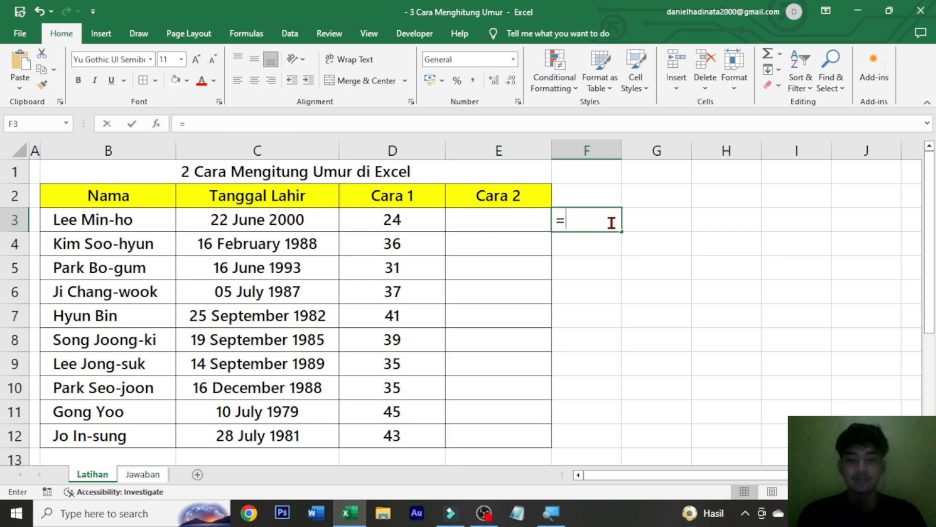
pyautogui.write('tod')
pyautogui.press('Tab')
pyautogui.write(')')
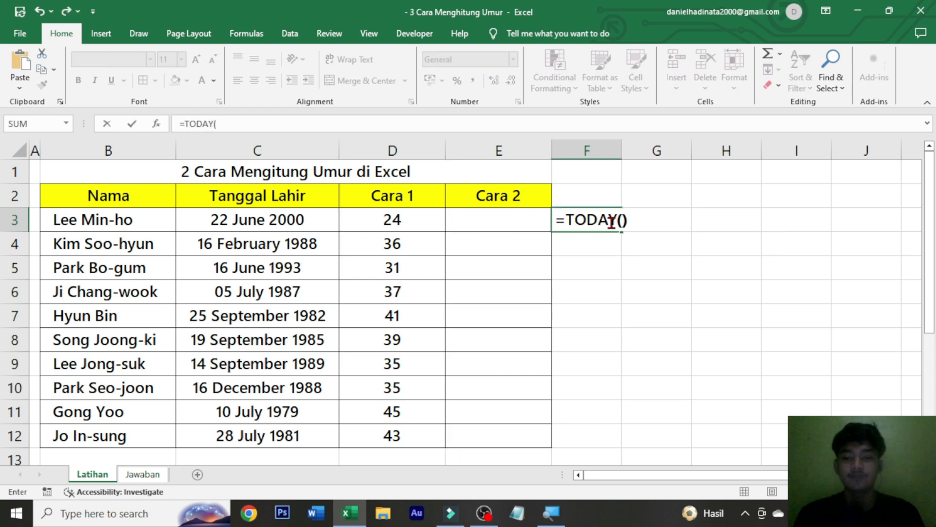
pyautogui.press('Return')
pyautogui.click(665, 265)
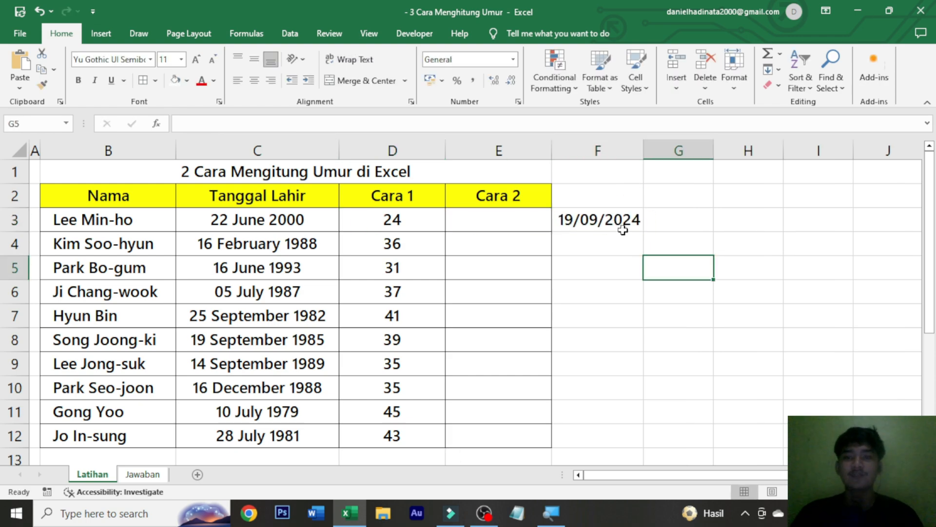
pyautogui.click(623, 228)
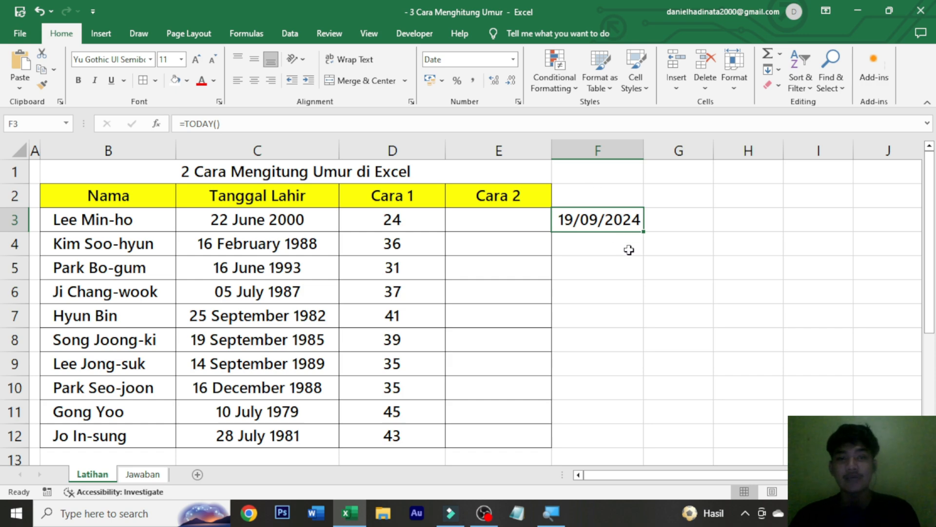
# Try changing the year of the birth date in C3 to 2022 to test the age formula.
pyautogui.click(361, 227)
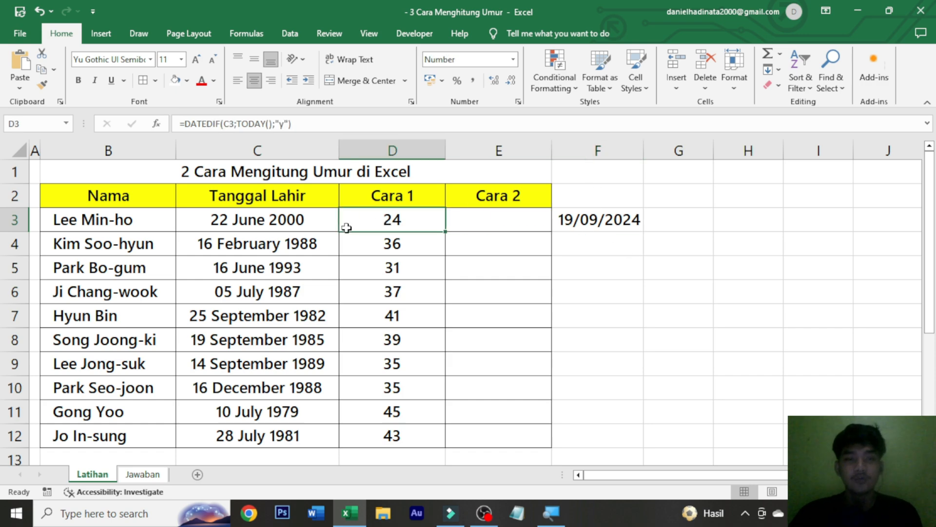
pyautogui.click(329, 220)
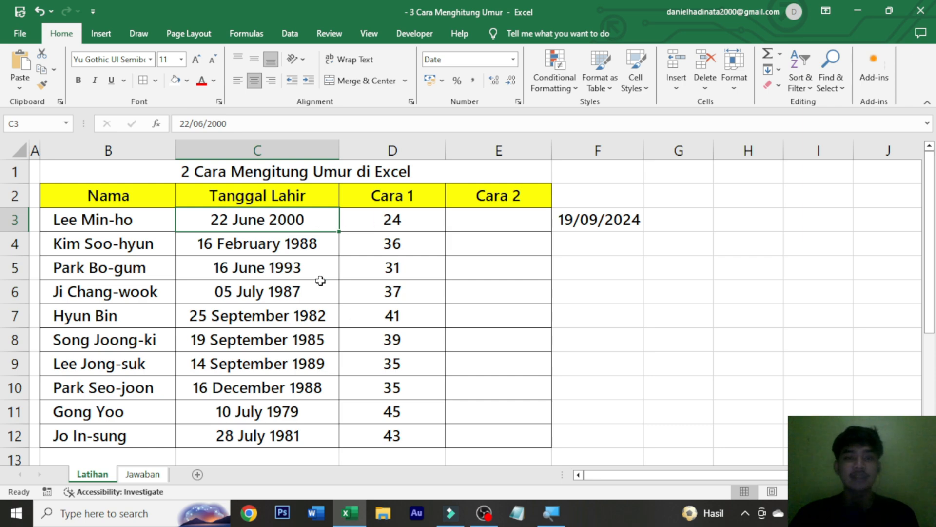
pyautogui.doubleClick(320, 221)
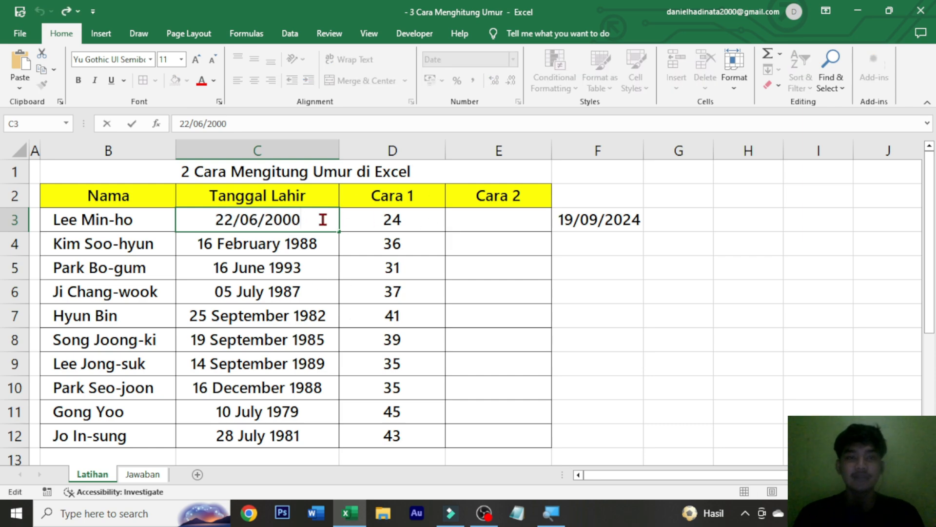
pyautogui.press('BackSpace')
pyautogui.press('BackSpace')
pyautogui.write('22')
pyautogui.hotkey('ctrl', 'Return')
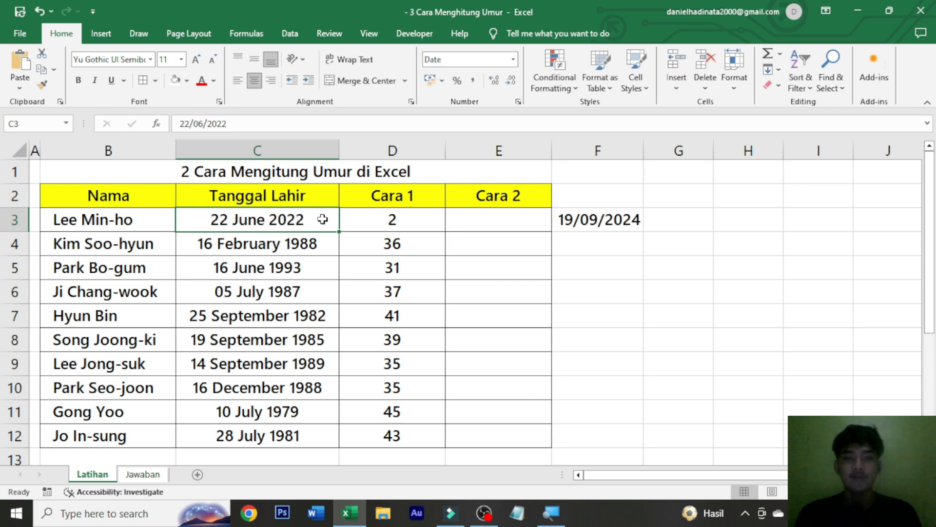
pyautogui.click(377, 224)
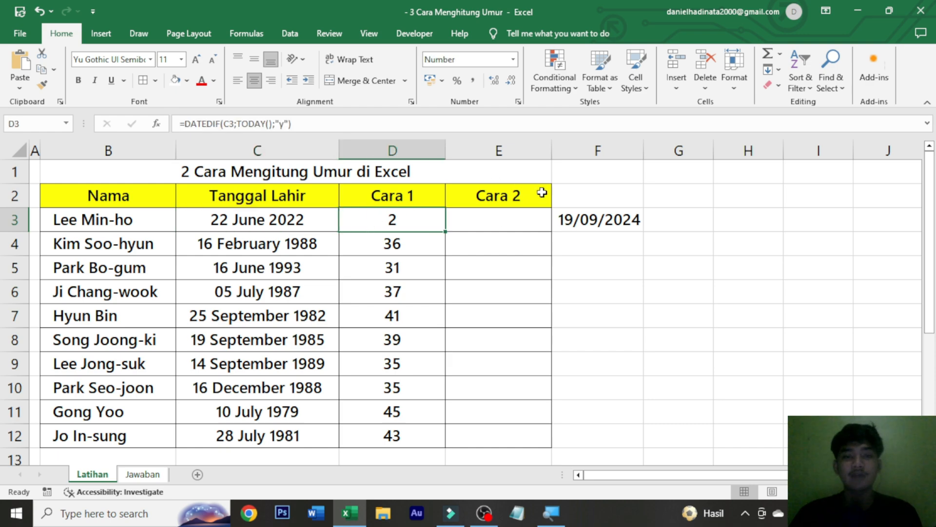
pyautogui.click(320, 228)
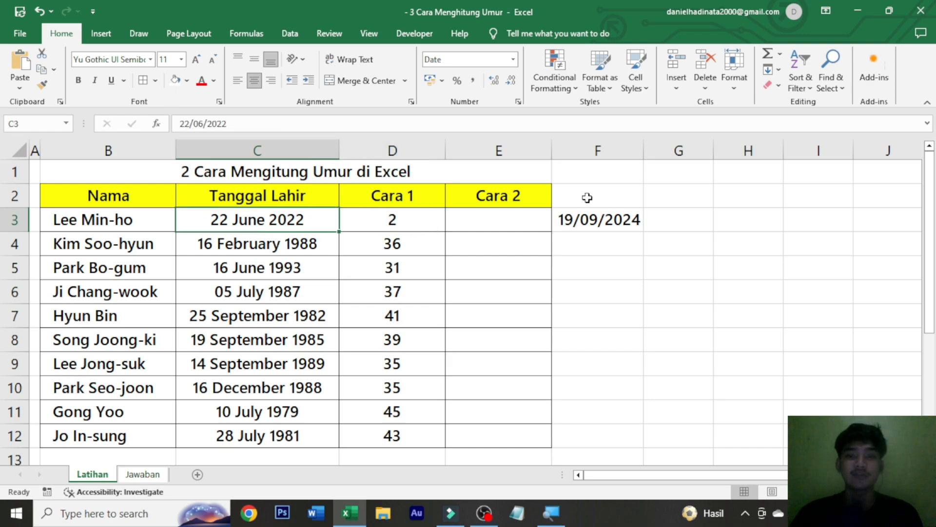
pyautogui.click(634, 218)
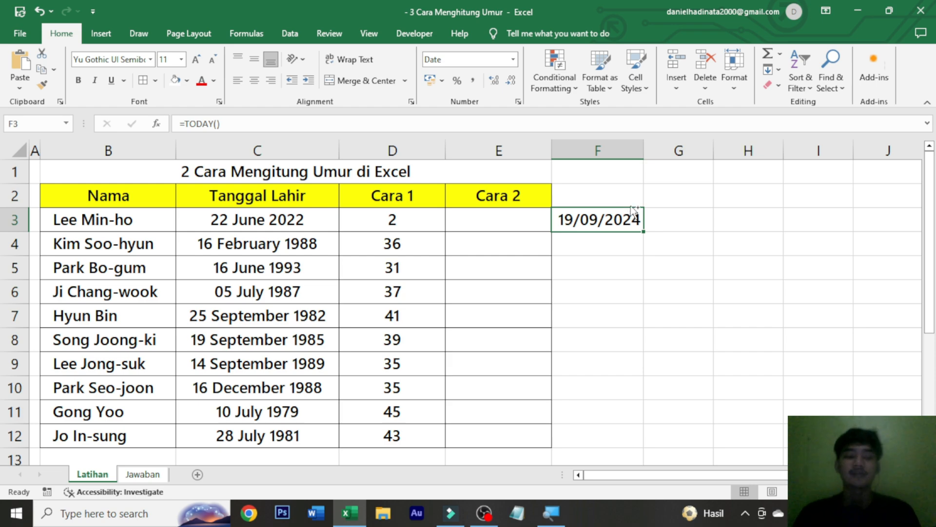
# Undo the year change made to the birth date in C3.
pyautogui.hotkey('ctrl', 'a')
pyautogui.click(676, 236)
pyautogui.hotkey('ctrl', 'z')
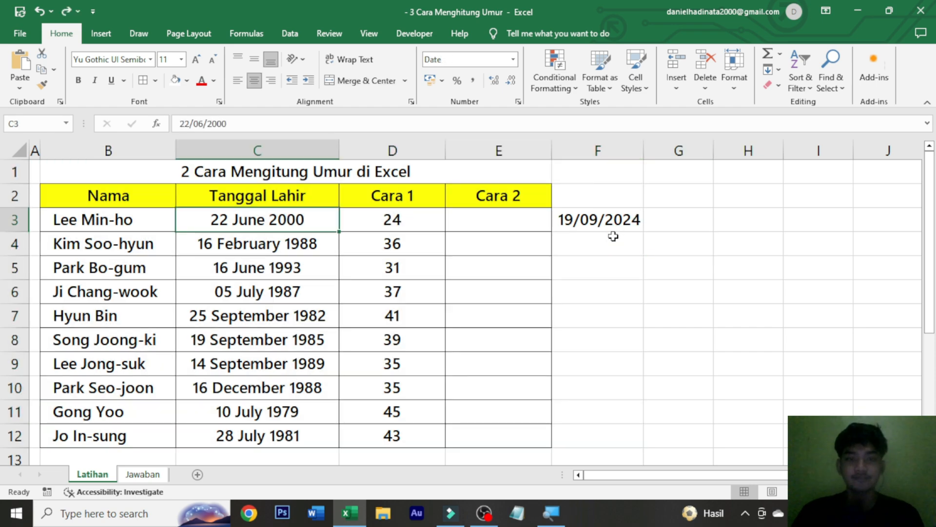
pyautogui.click(408, 219)
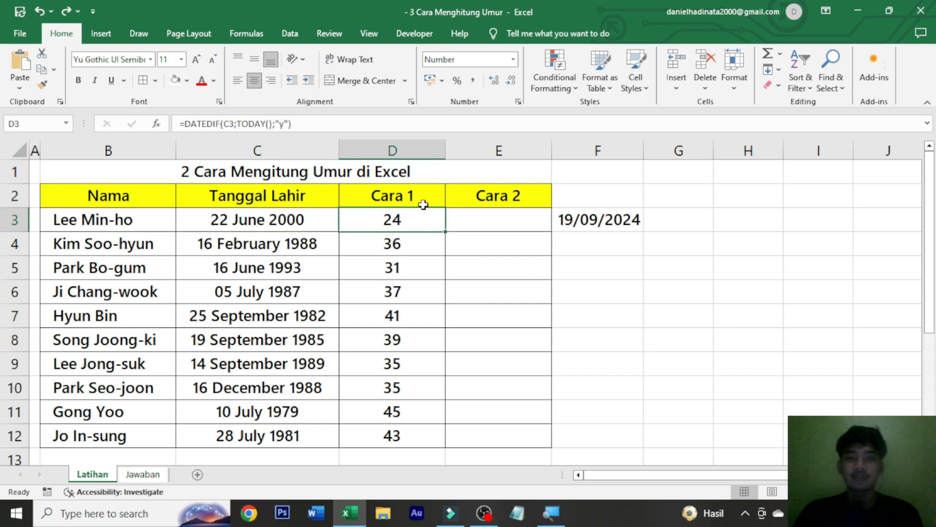
pyautogui.doubleClick(422, 223)
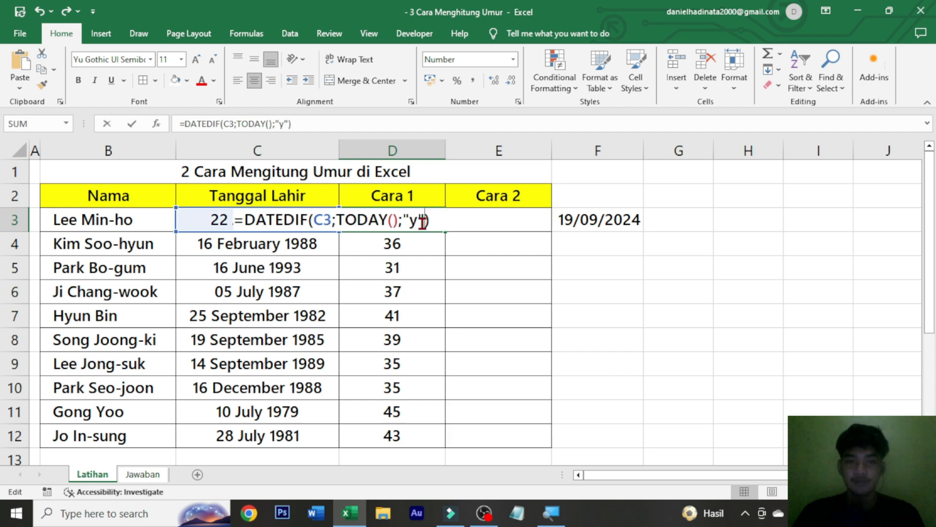
pyautogui.press('Escape')
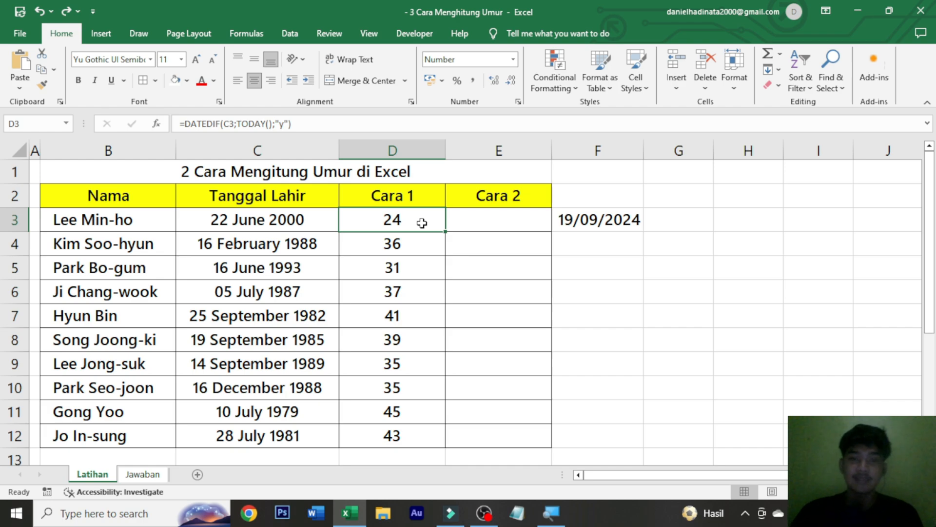
# Apply the custom number format 0 "Tahun" to the ages in D3:D12 of the Cara 1 column.
pyautogui.moveTo(401, 216); pyautogui.dragTo(386, 442)
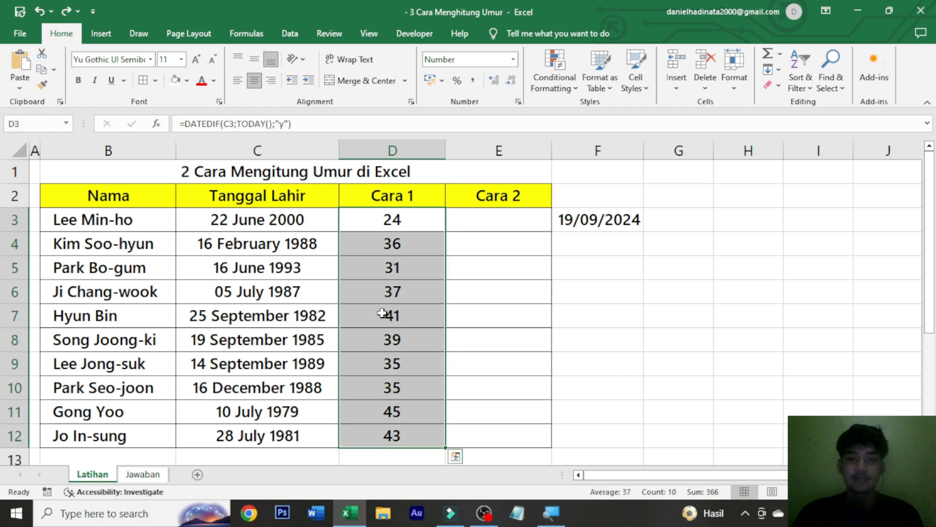
pyautogui.rightClick(398, 311)
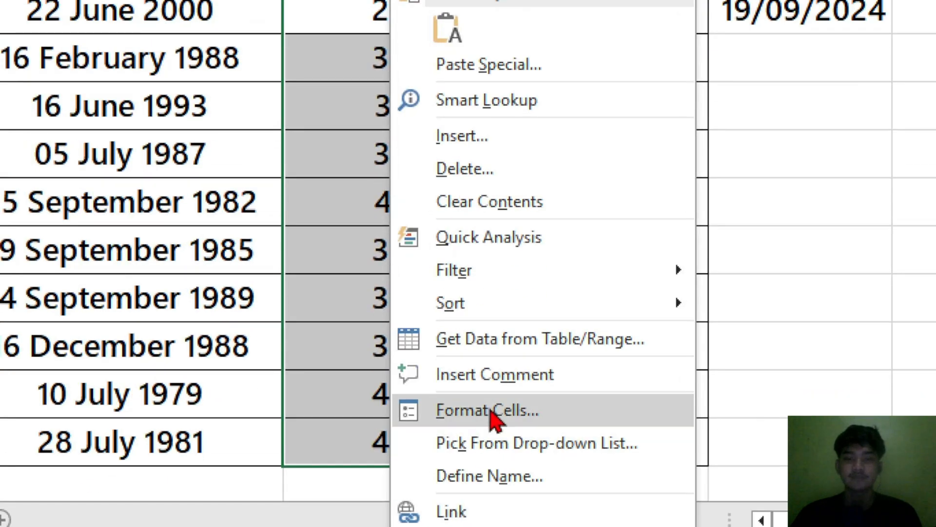
pyautogui.click(443, 419)
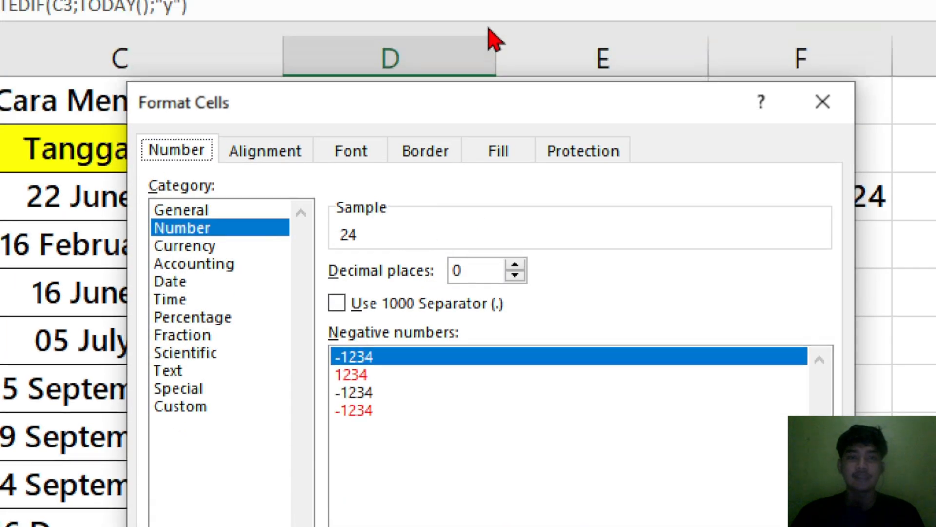
pyautogui.click(209, 410)
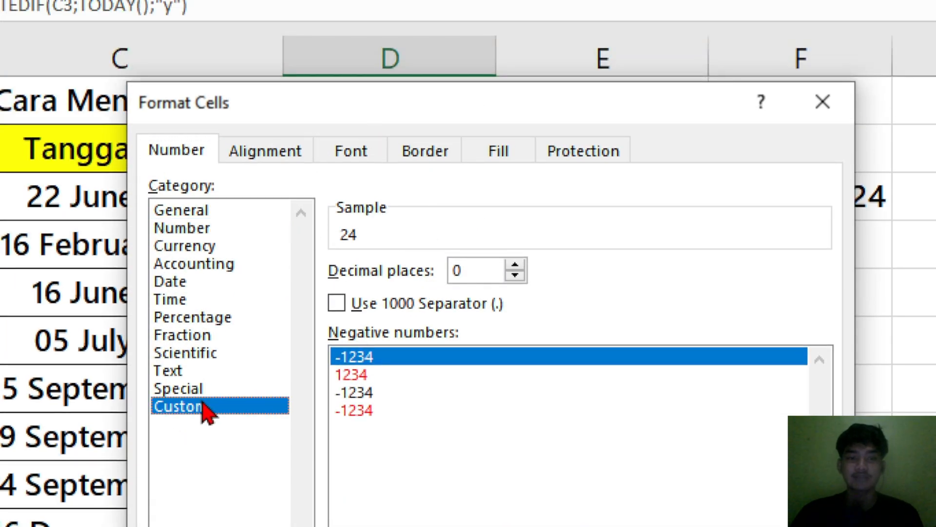
pyautogui.click(382, 292)
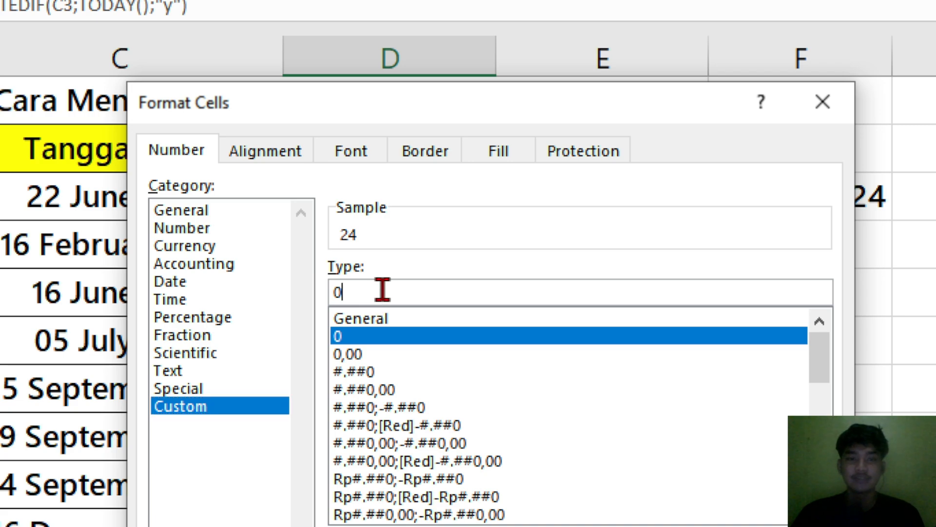
pyautogui.write('"Tah')
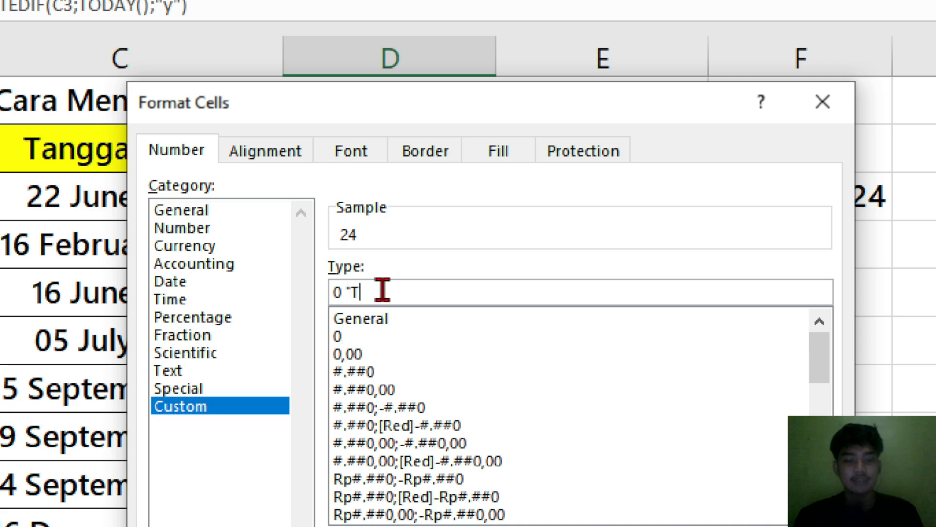
pyautogui.write('un"')
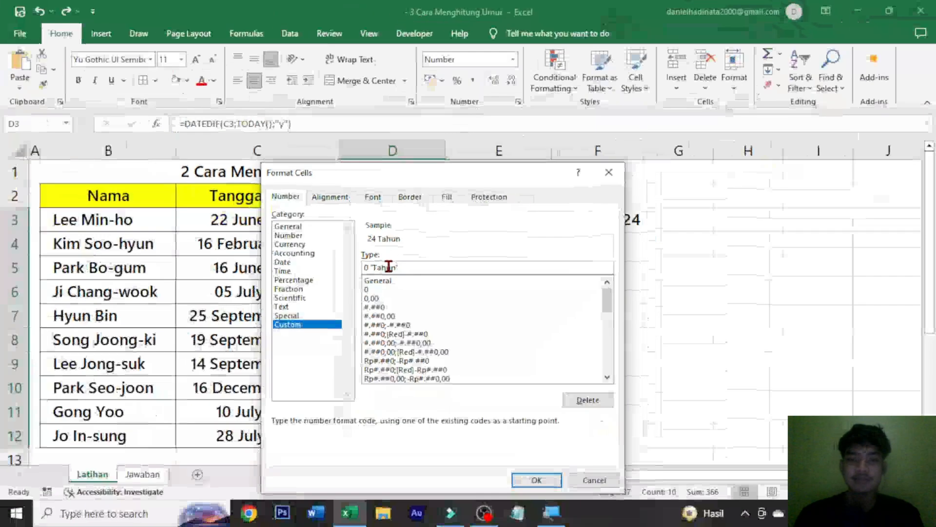
pyautogui.click(532, 478)
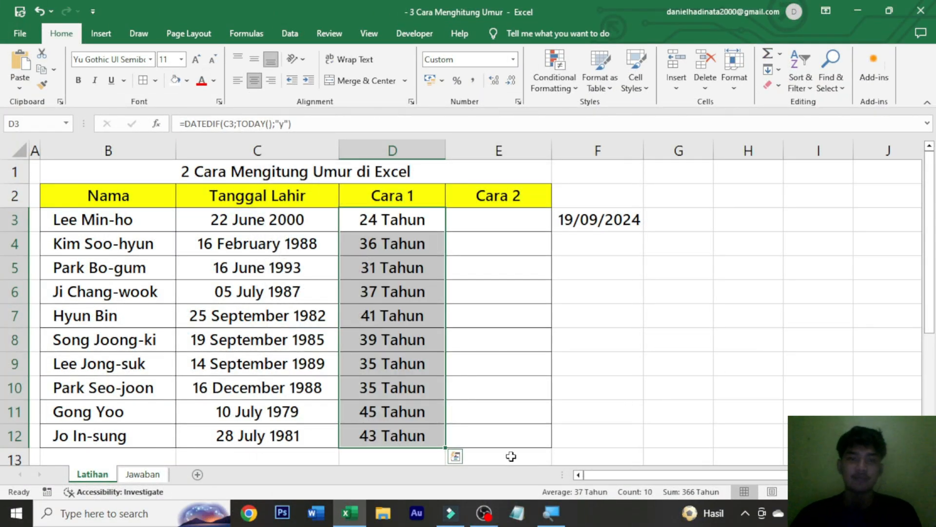
# Review the birth date in C3, the DATEDIF formula in D3 and the TODAY reference in F3.
pyautogui.click(370, 293)
pyautogui.click(268, 221)
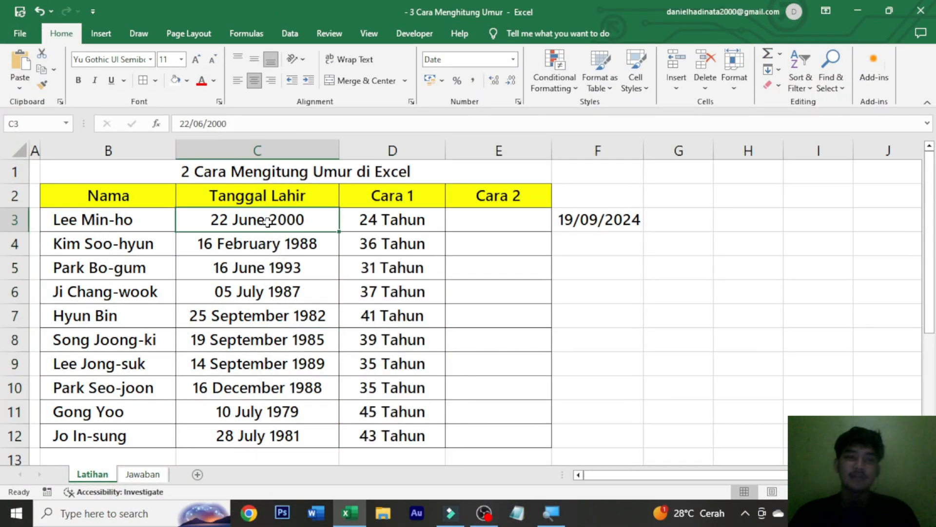
pyautogui.click(146, 225)
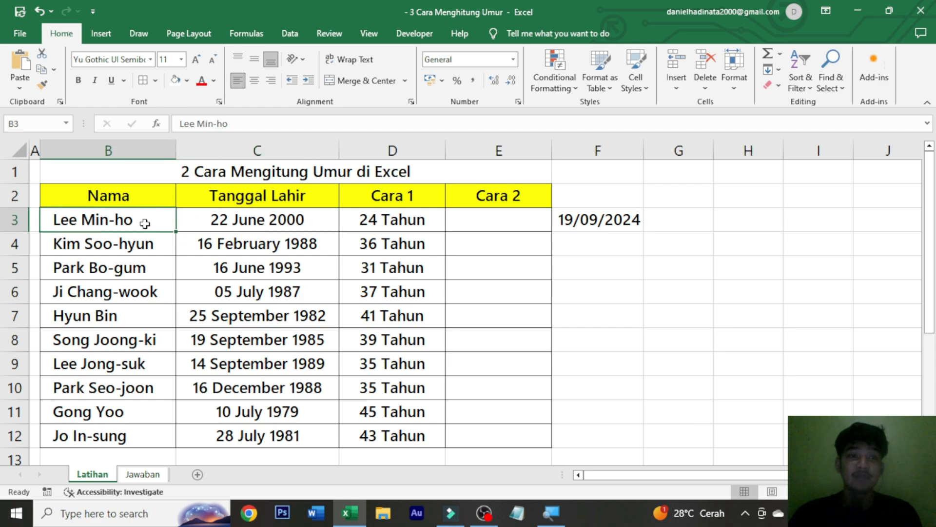
pyautogui.moveTo(297, 230); pyautogui.dragTo(222, 217)
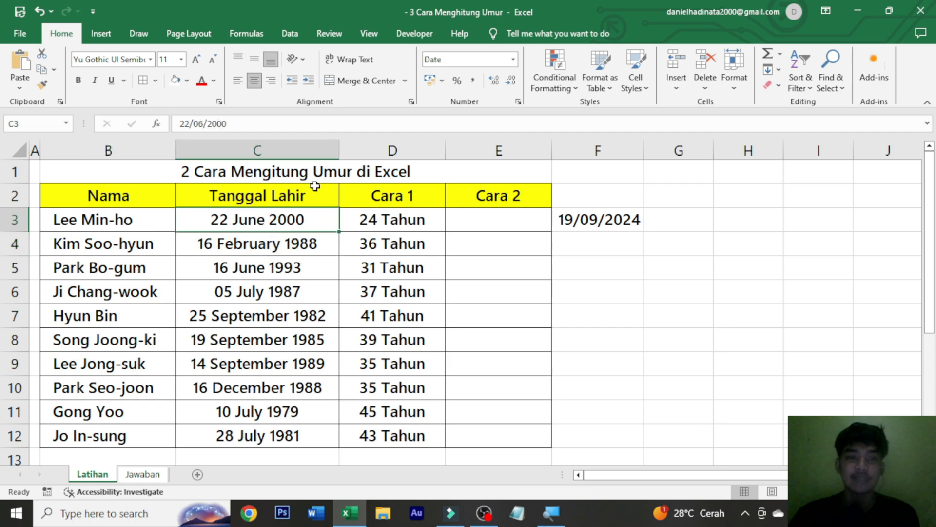
pyautogui.click(390, 223)
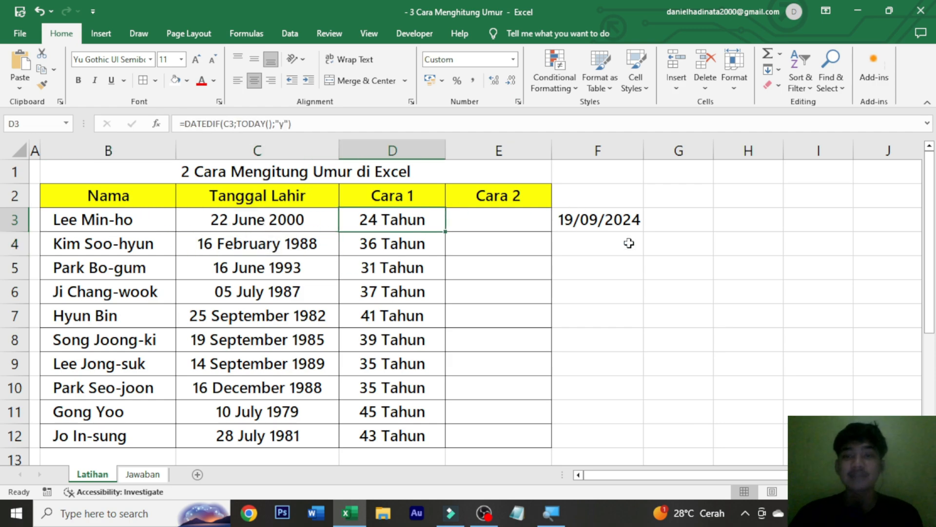
pyautogui.click(573, 222)
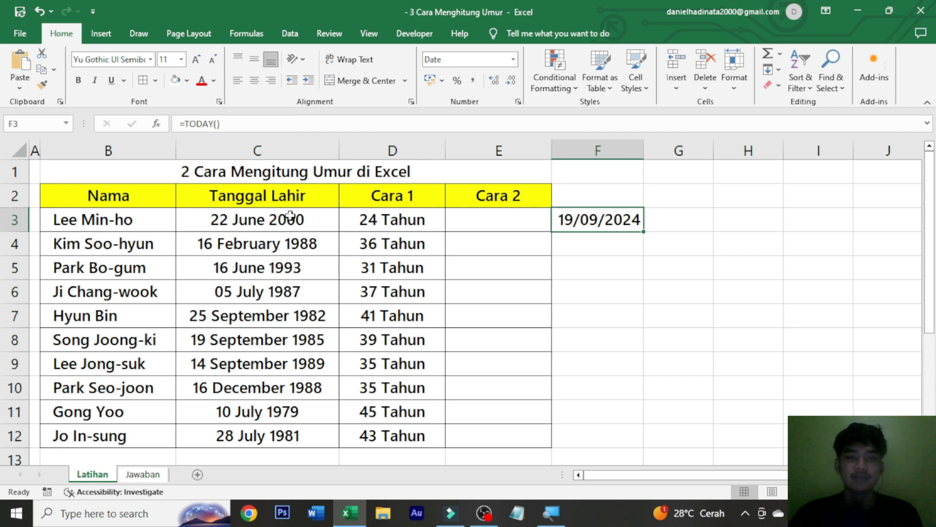
pyautogui.click(392, 219)
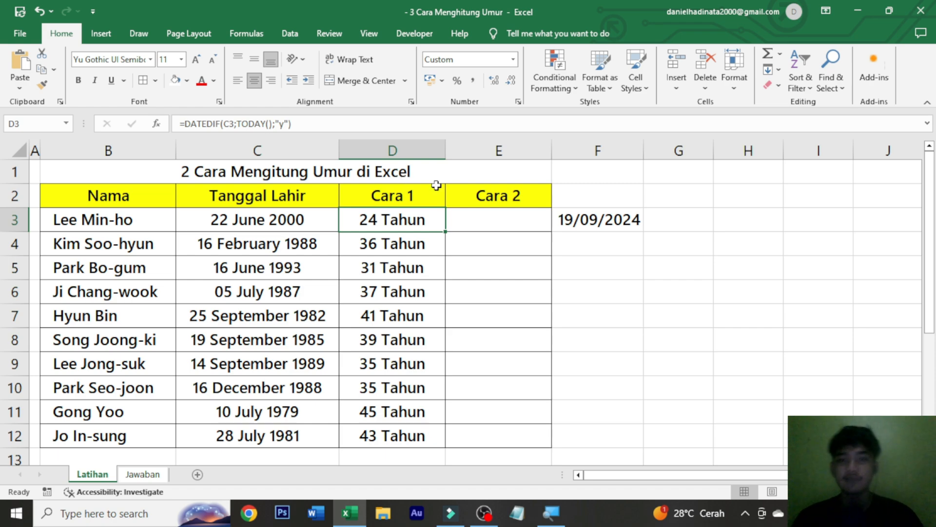
# Begin a formula in E3 of the Cara 2 column with INT and a nested YEARFRAC function.
pyautogui.click(537, 216)
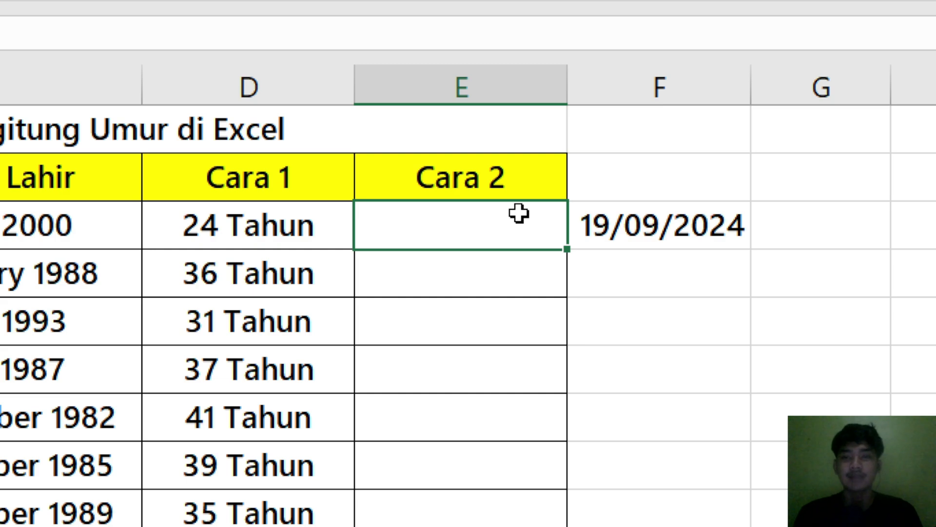
pyautogui.write('=i')
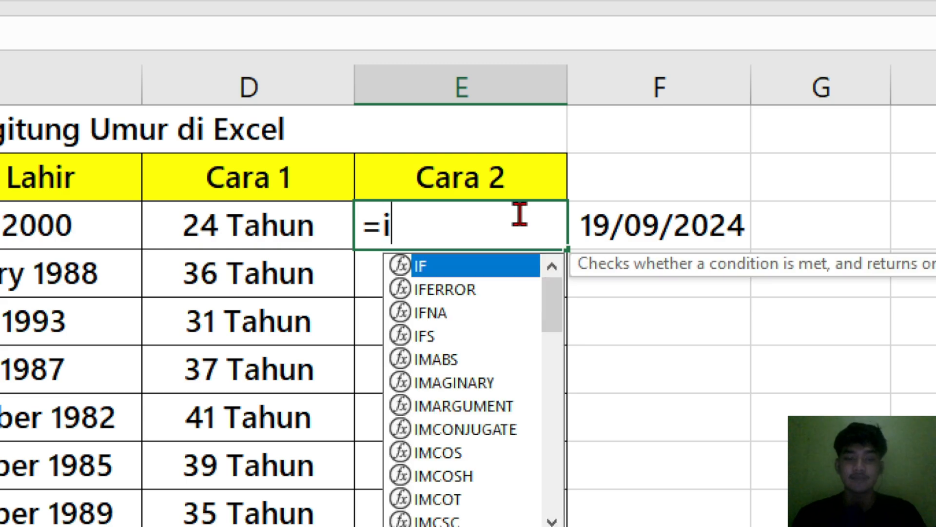
pyautogui.write('nt')
pyautogui.press('Tab')
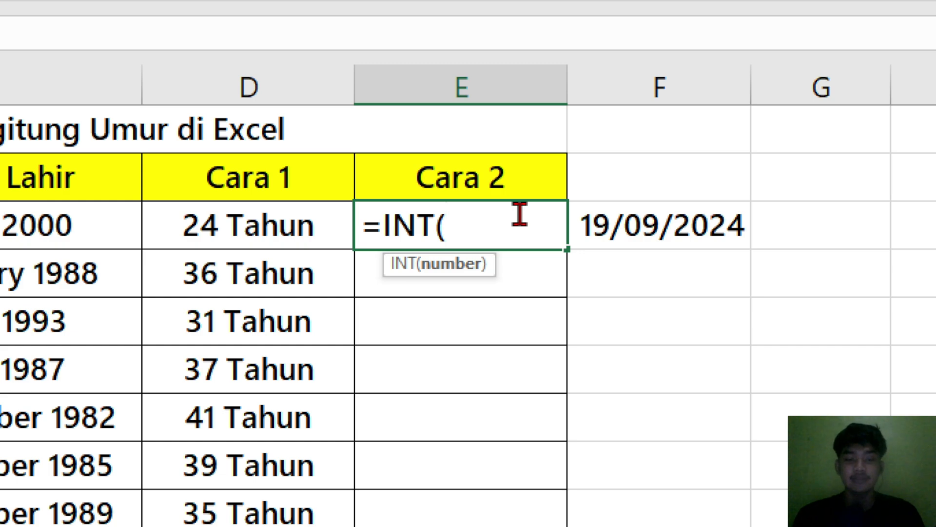
pyautogui.write('yearfrac')
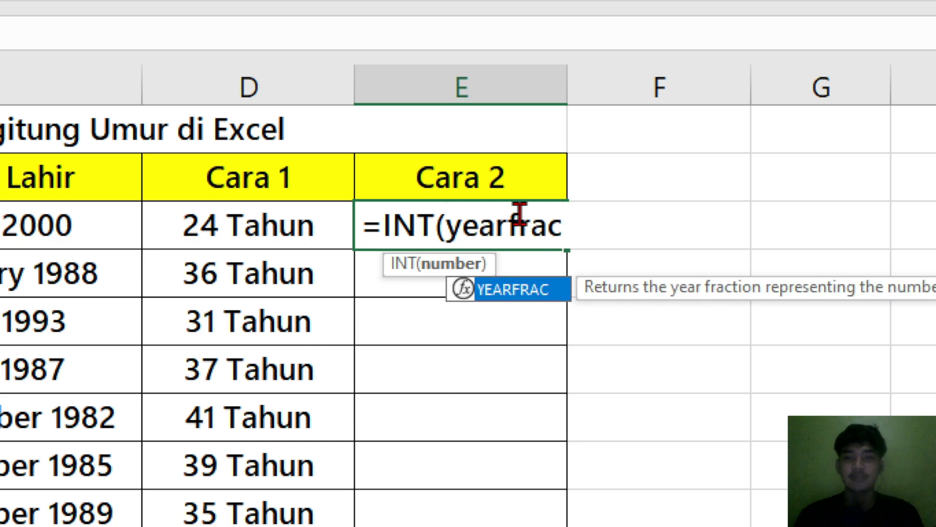
pyautogui.press('Tab')
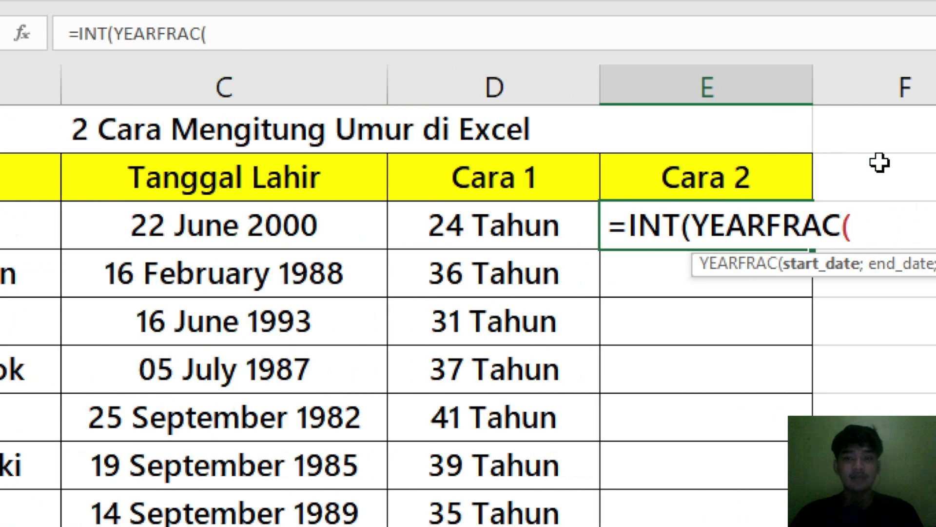
# Supply C3 as the YEARFRAC start date and TODAY() as its end date.
pyautogui.click(341, 220)
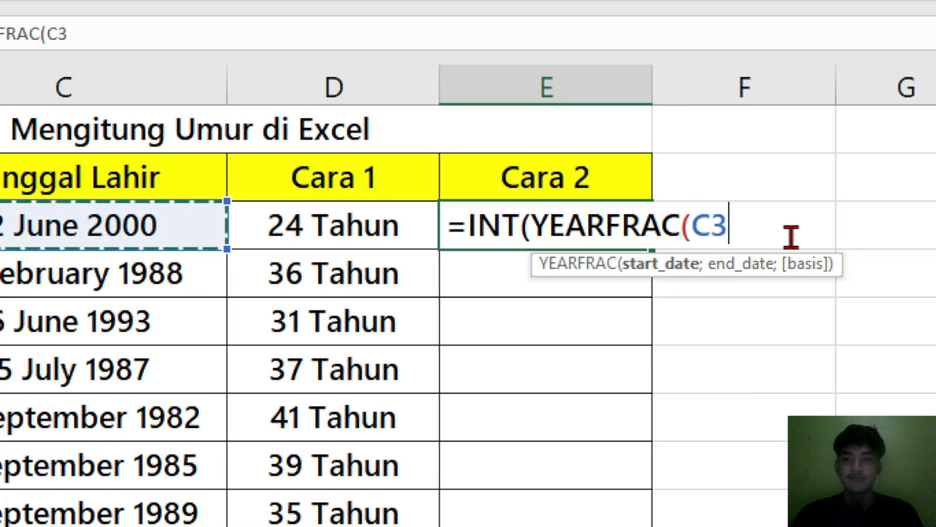
pyautogui.write(';')
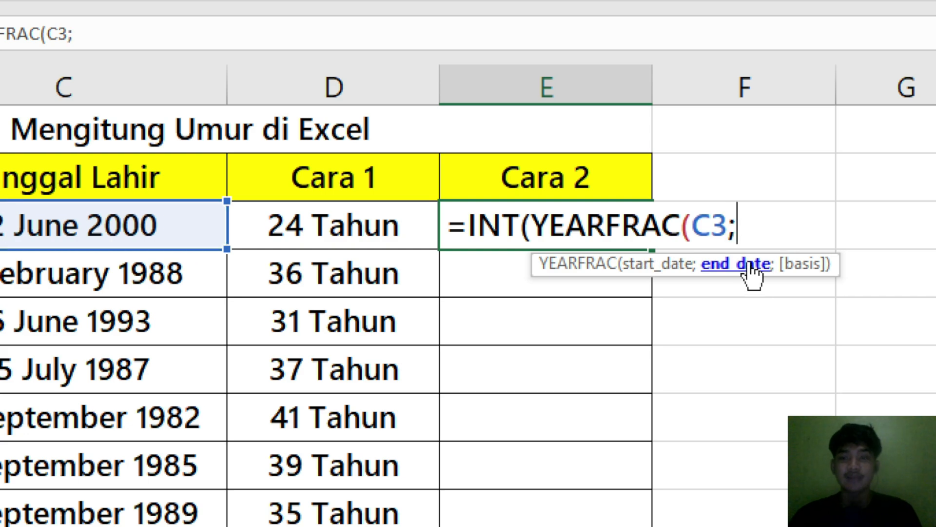
pyautogui.write('to')
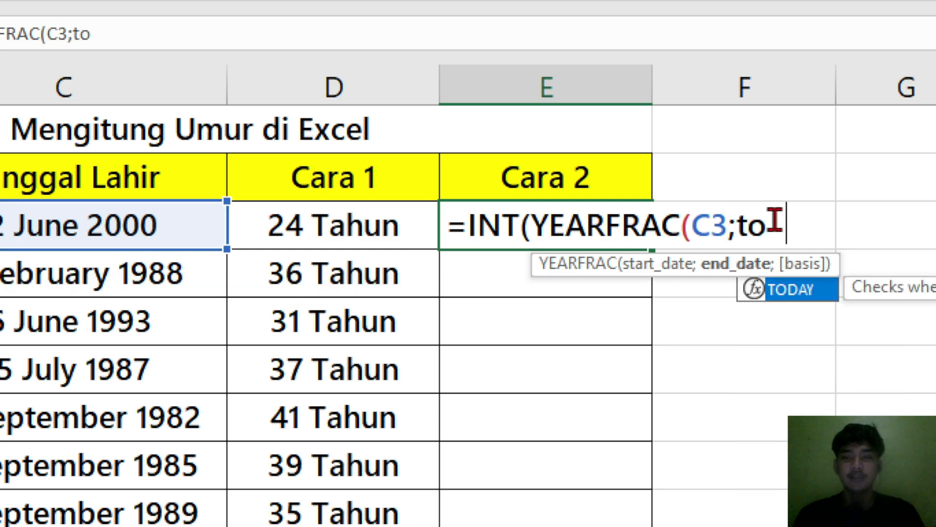
pyautogui.press('Tab')
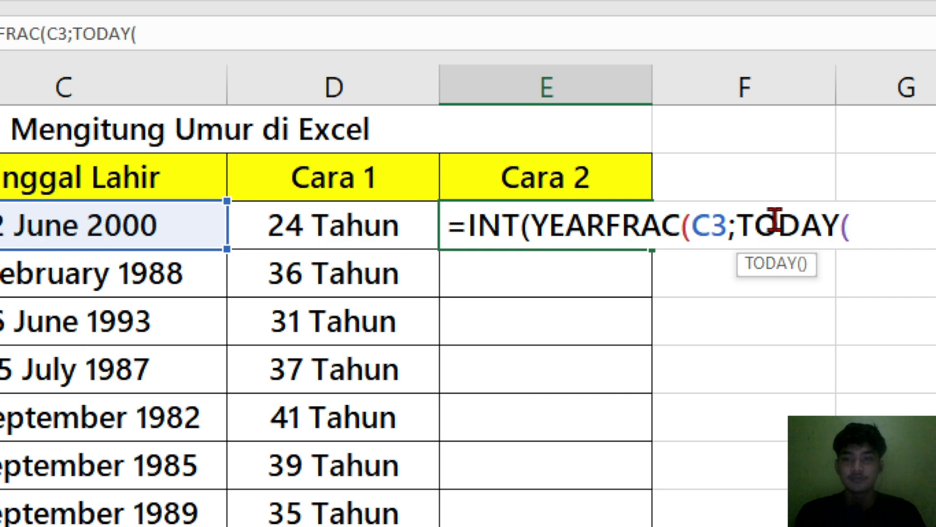
pyautogui.write(')')
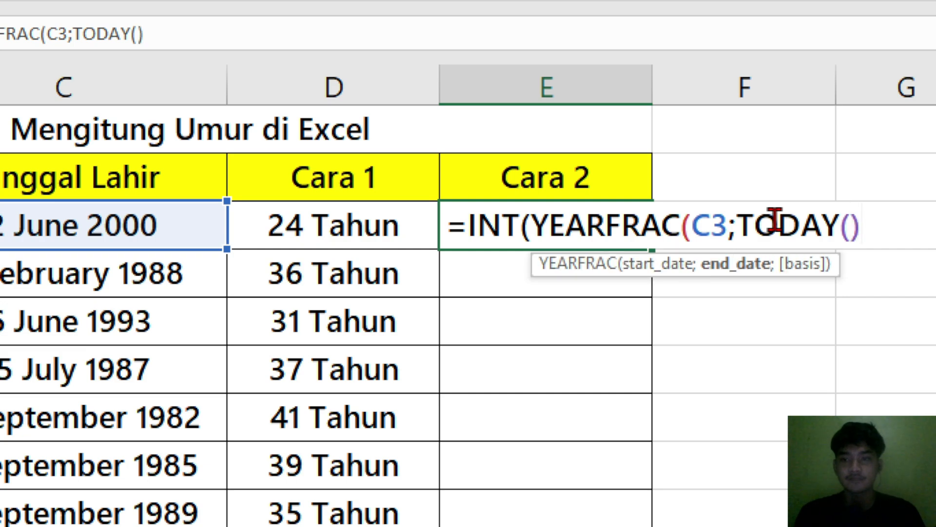
pyautogui.write(';')
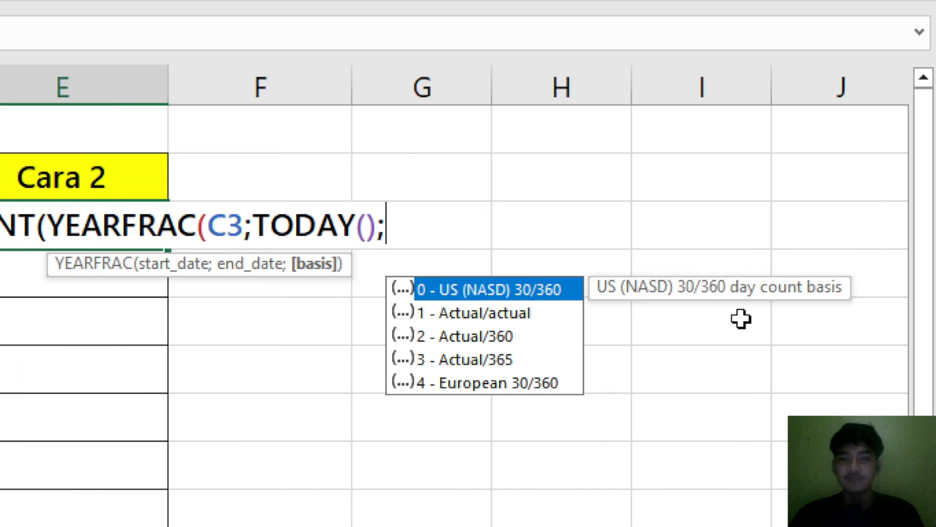
# Set the YEARFRAC basis argument to 1 - Actual/actual.
pyautogui.click(519, 320)
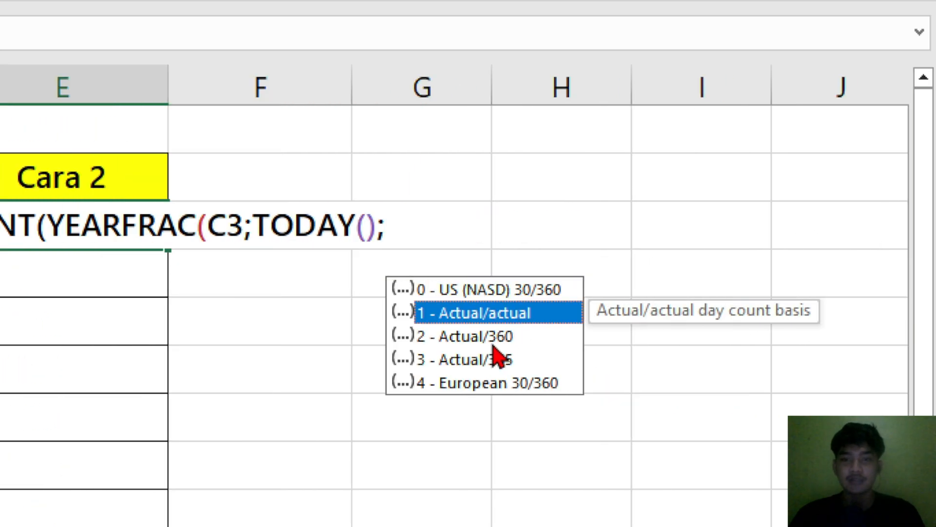
pyautogui.click(500, 336)
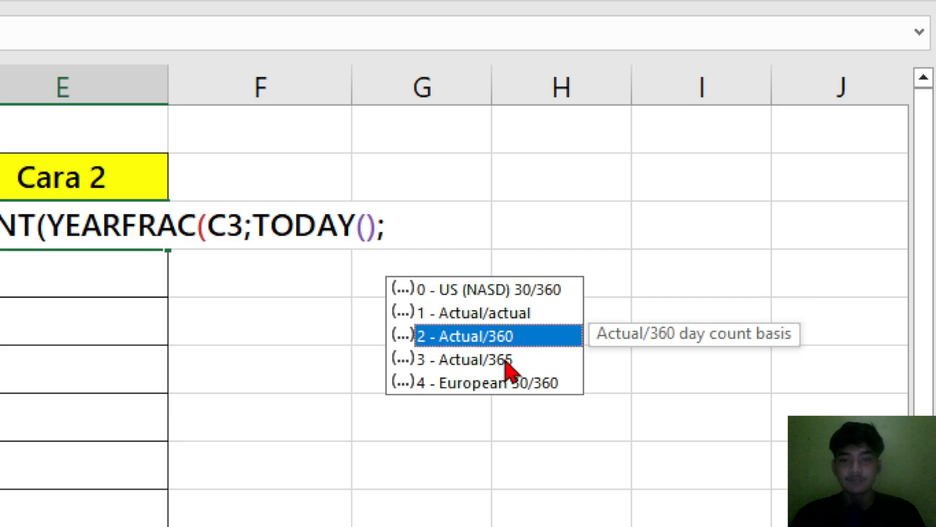
pyautogui.click(507, 360)
pyautogui.click(480, 320)
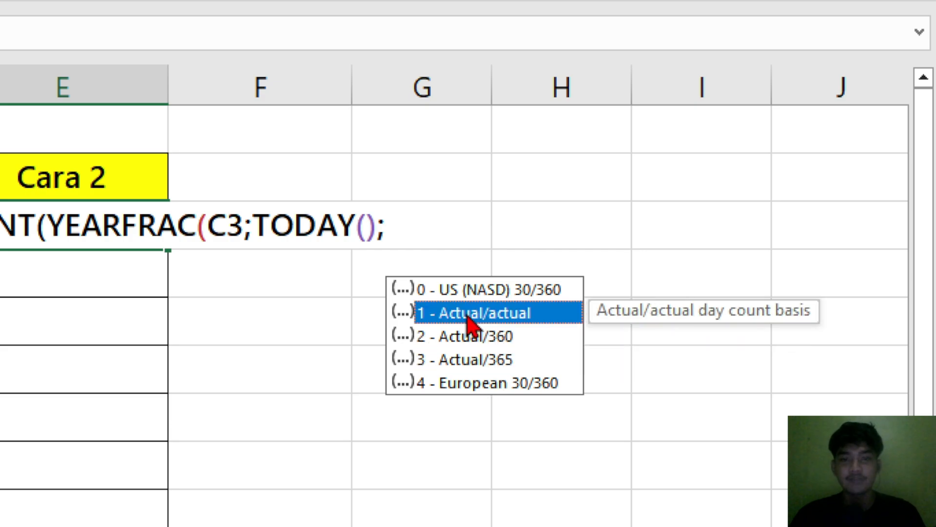
pyautogui.doubleClick(447, 316)
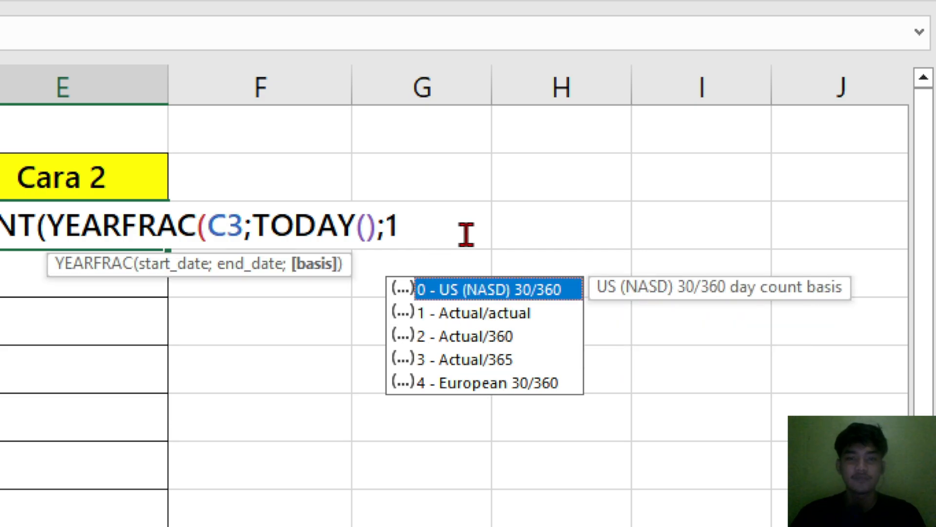
# Complete the formula =INT(YEARFRAC(C3;TODAY();1)) in E3 and fill it down the Cara 2 column through E12.
pyautogui.write('))')
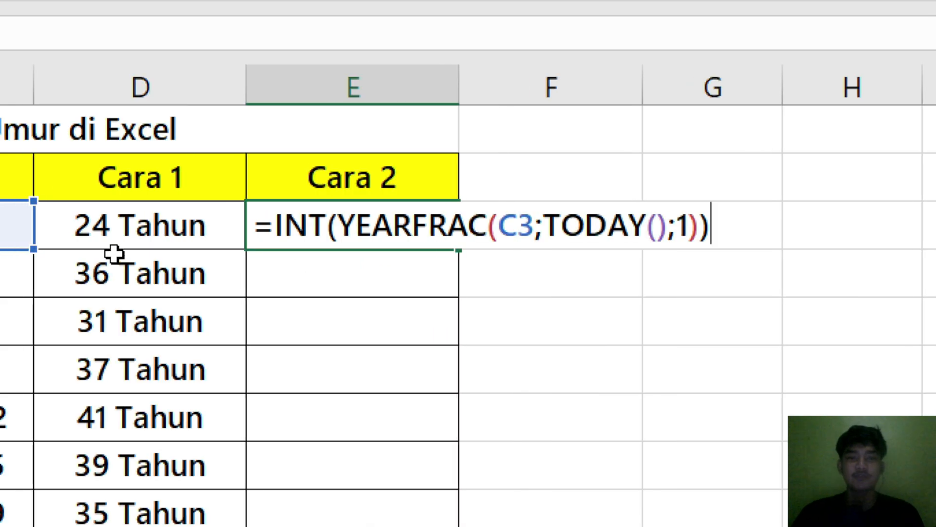
pyautogui.hotkey('ctrl', 'Return')
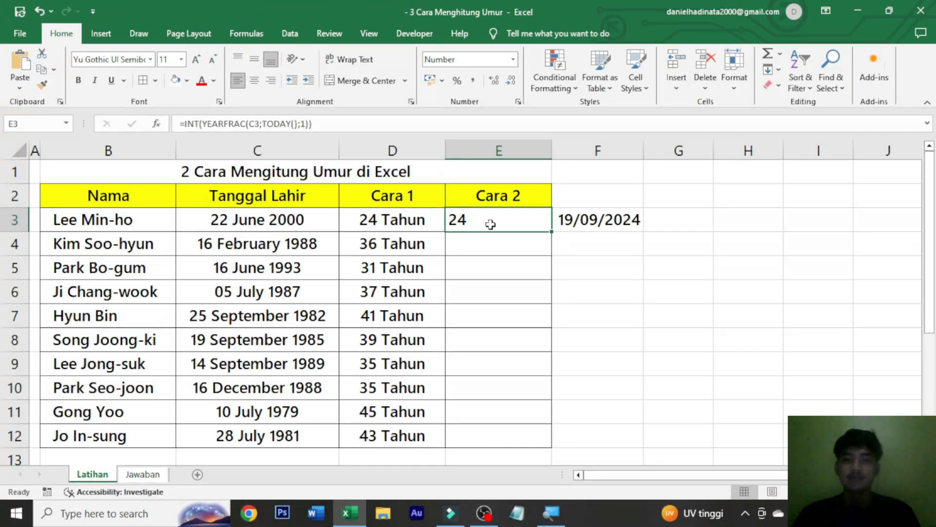
pyautogui.doubleClick(541, 236)
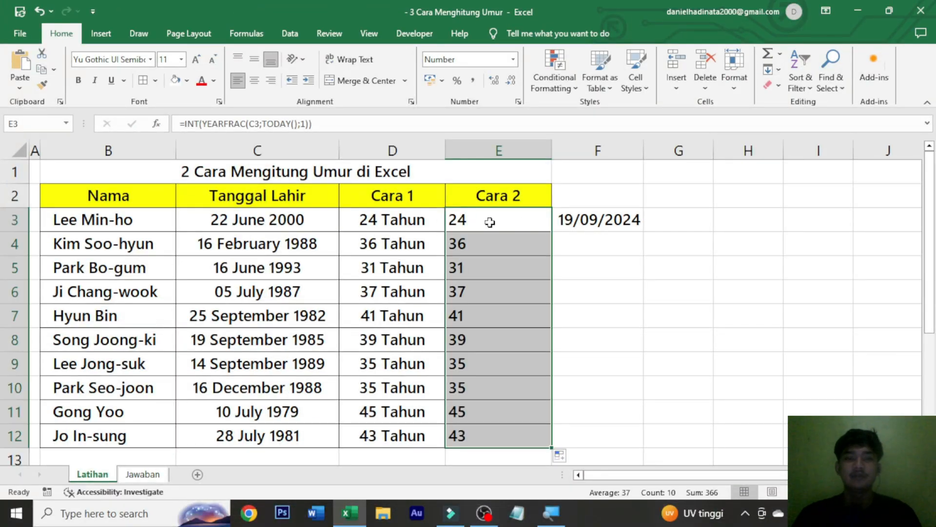
pyautogui.click(495, 274)
# Change the year of the birth date in C3 to test both age formulas.
pyautogui.doubleClick(323, 216)
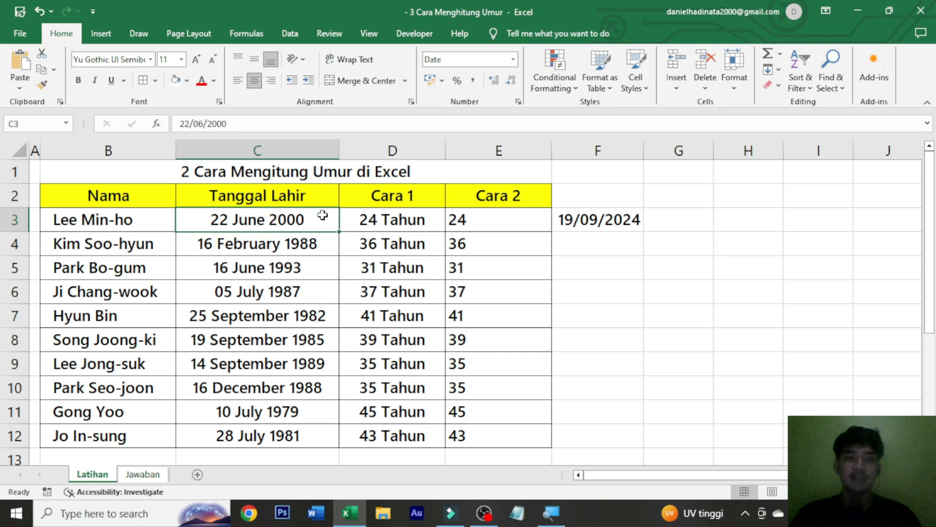
pyautogui.press('BackSpace')
pyautogui.press('BackSpace')
pyautogui.press('BackSpace')
pyautogui.press('BackSpace')
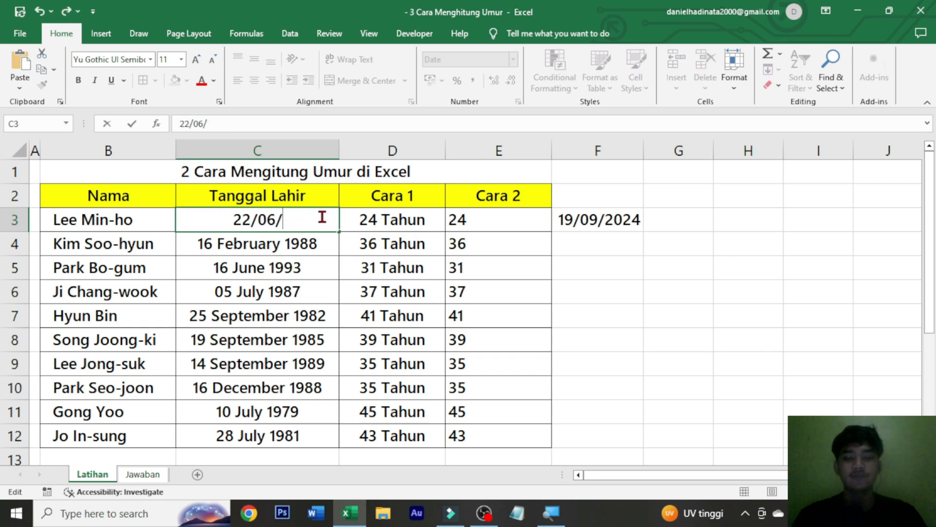
pyautogui.write('20')
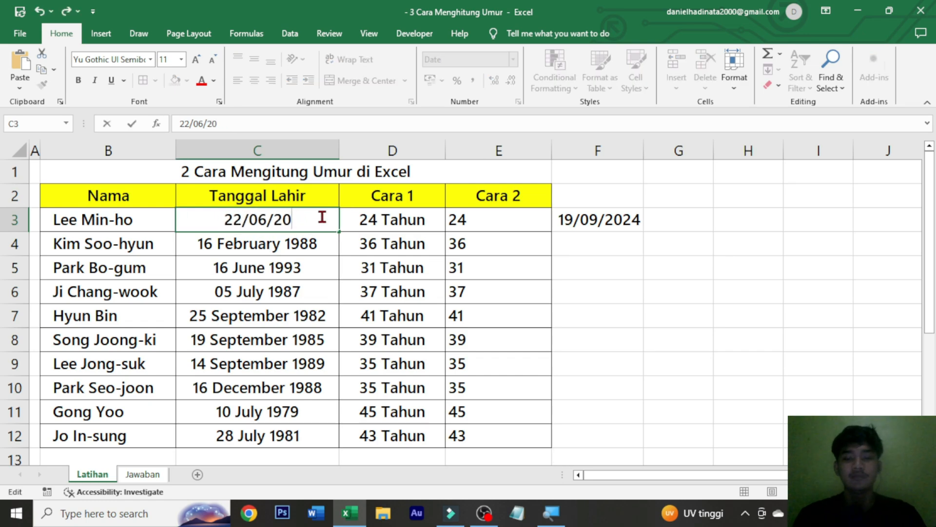
pyautogui.write('02')
pyautogui.hotkey('ctrl', 'Return')
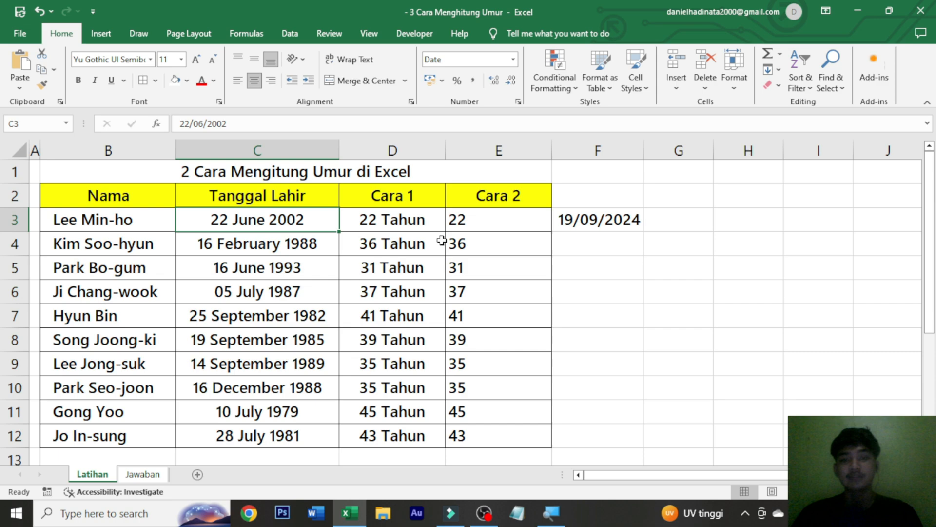
# Centre the Cara 2 ages in E3:E12 and apply the custom number format 0 "Tahun" to them.
pyautogui.moveTo(529, 220); pyautogui.dragTo(516, 428)
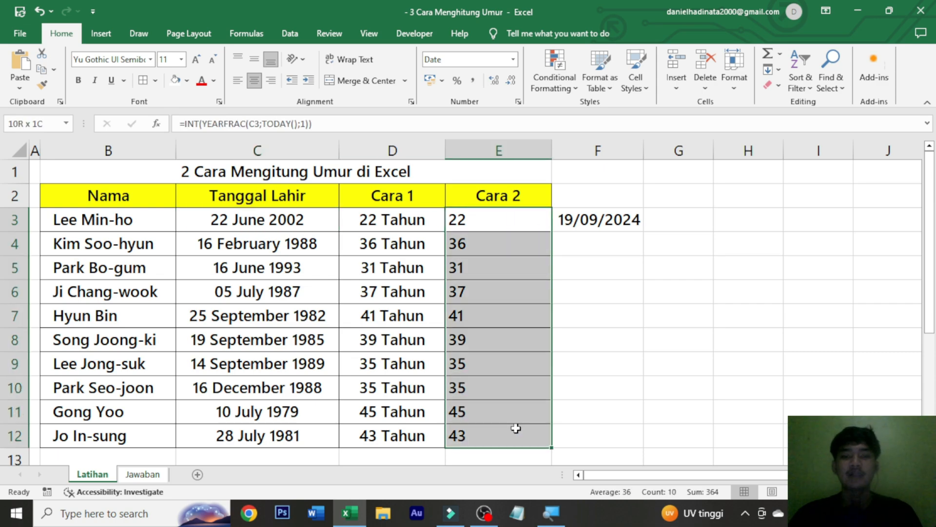
pyautogui.click(254, 81)
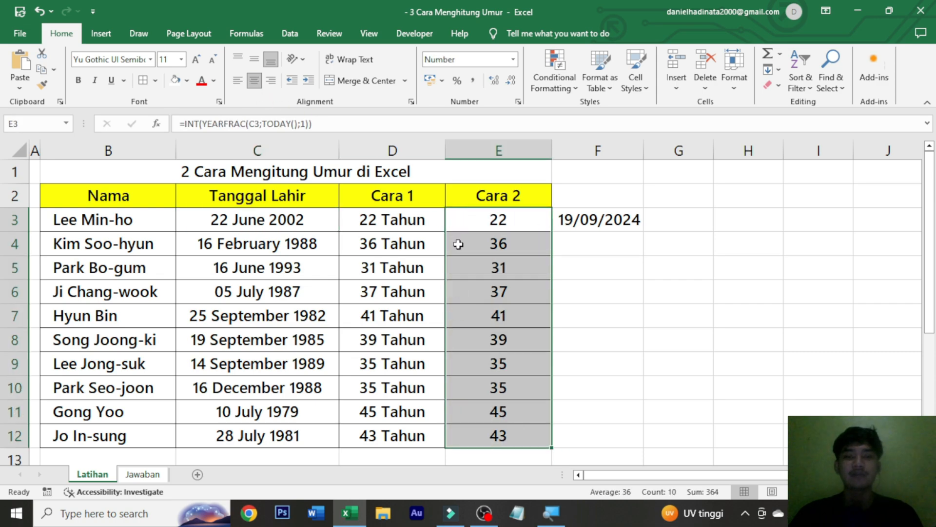
pyautogui.rightClick(484, 245)
pyautogui.click(526, 421)
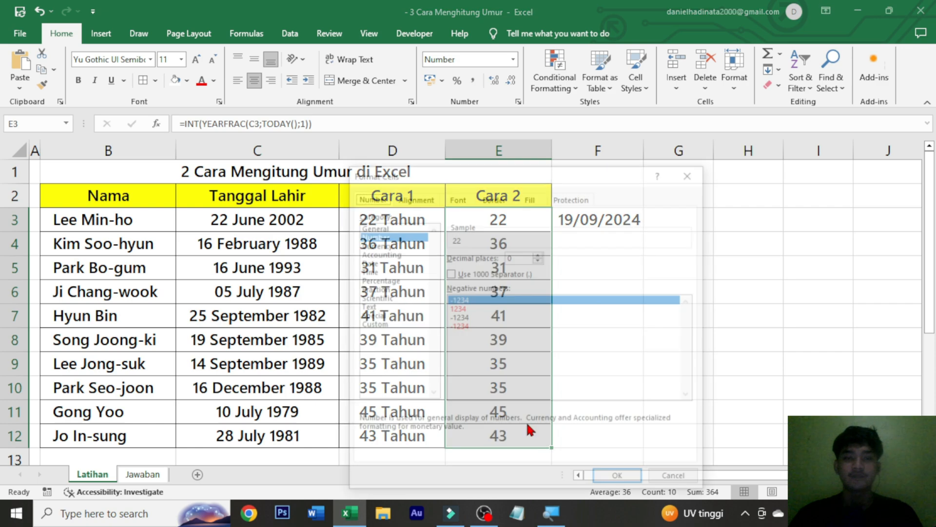
pyautogui.click(371, 324)
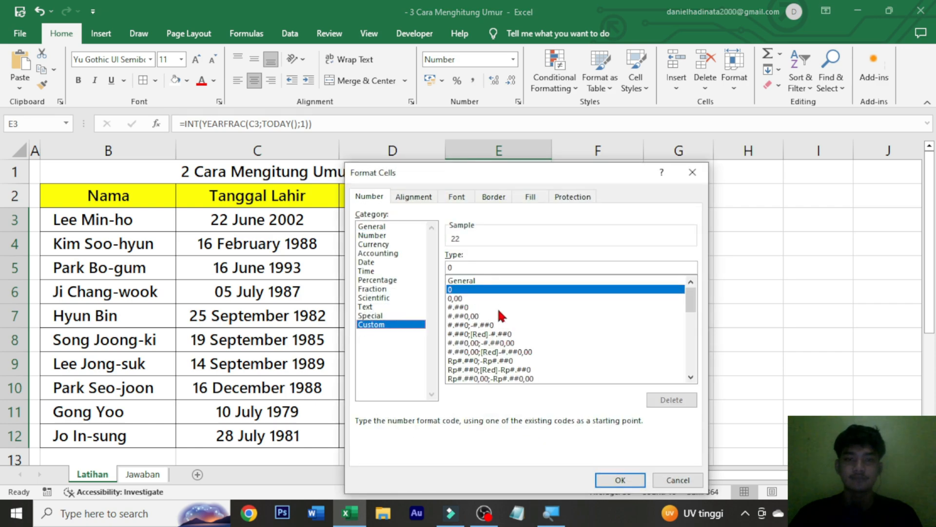
pyautogui.click(482, 268)
pyautogui.write('"')
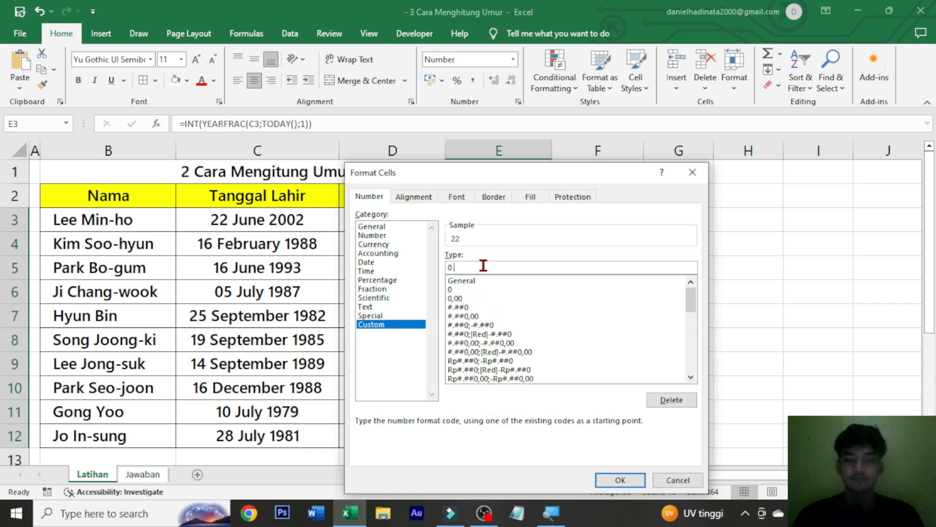
pyautogui.write('Tahun"')
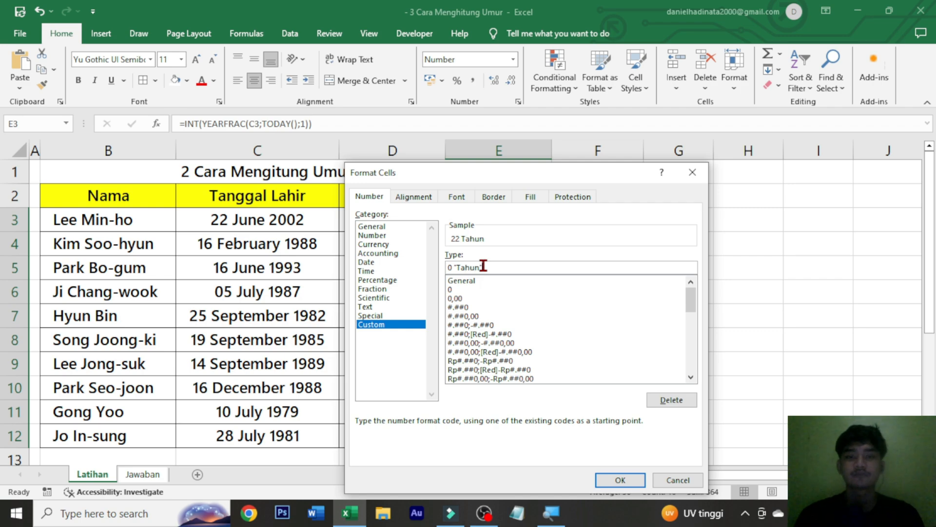
pyautogui.press('Return')
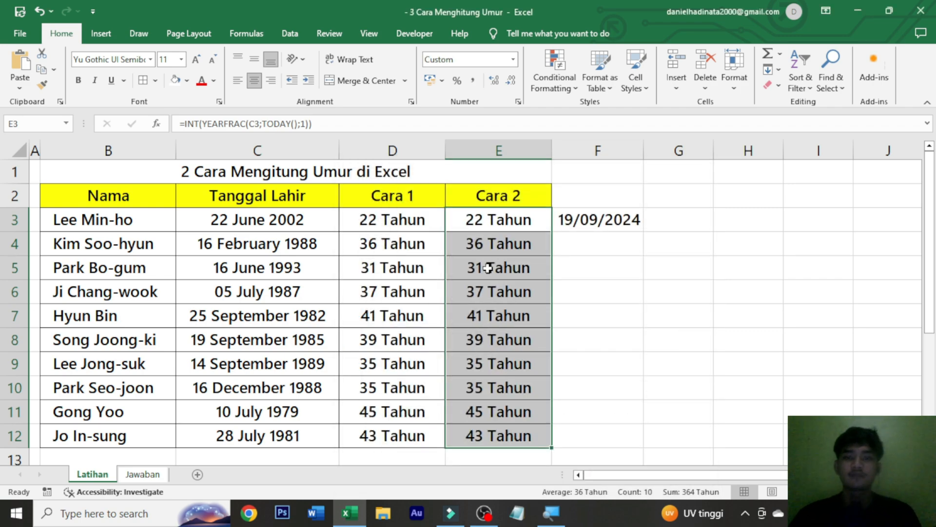
pyautogui.click(604, 295)
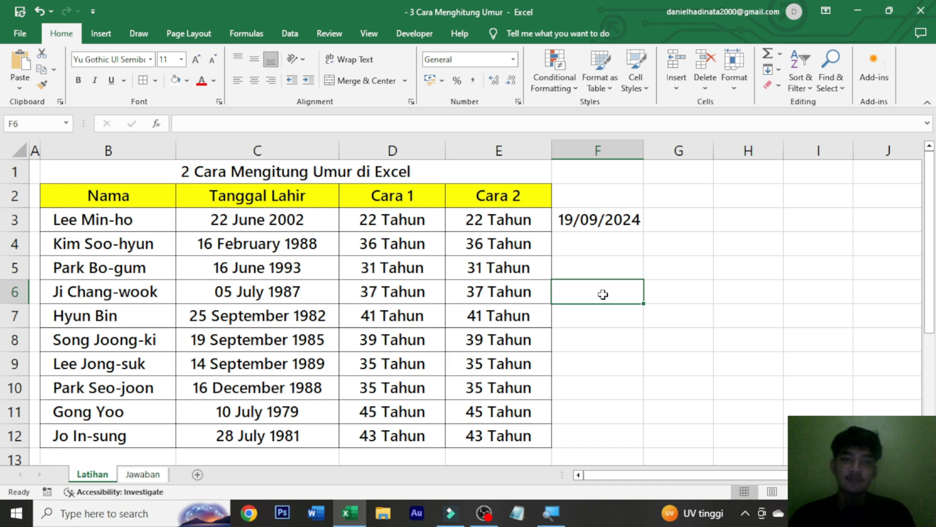
# Compare the Cara 1 formula in D3 with the Cara 2 formula in E3.
pyautogui.click(399, 226)
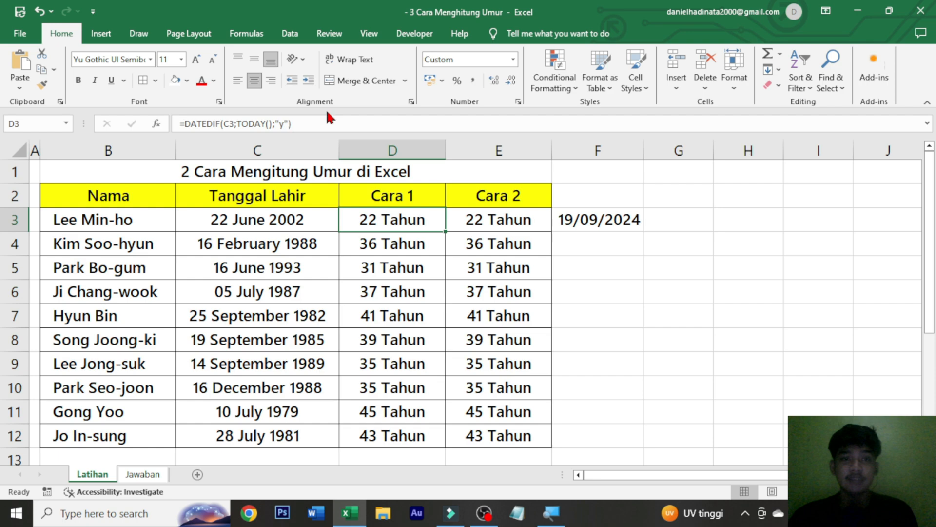
pyautogui.click(493, 224)
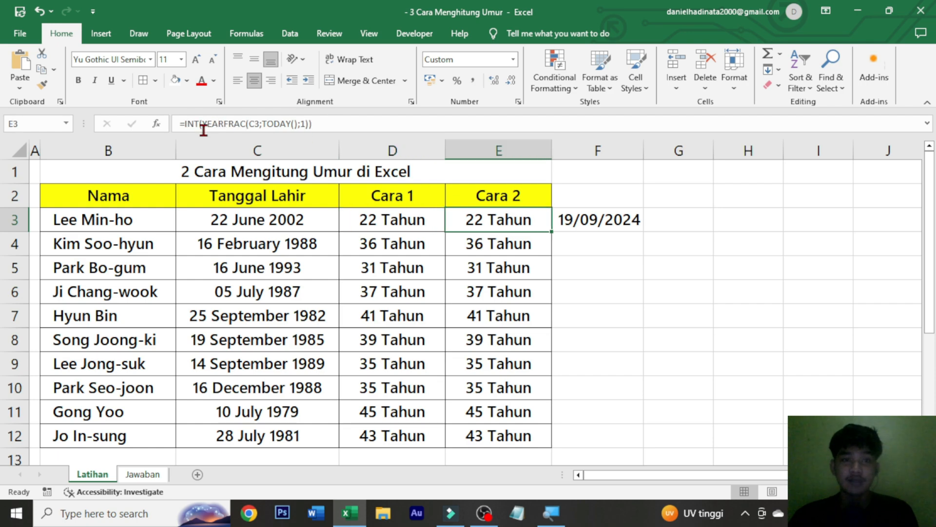
pyautogui.click(434, 218)
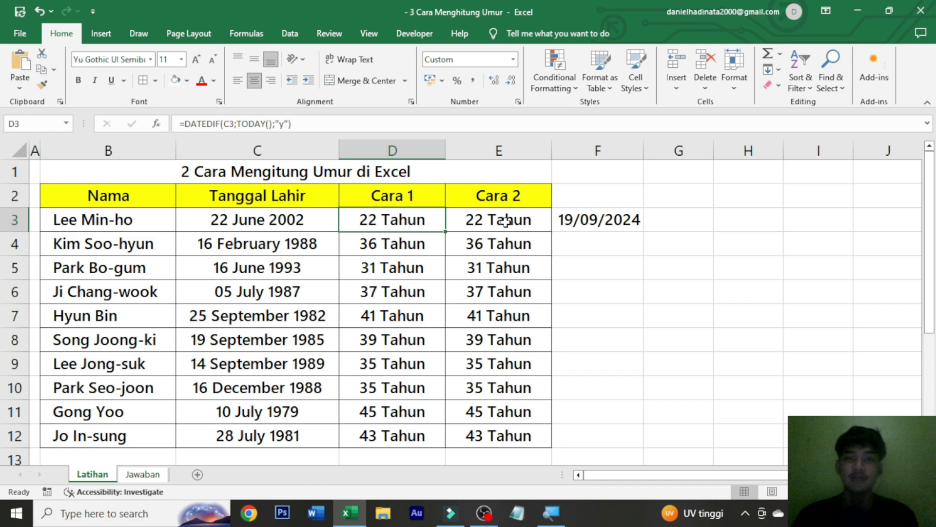